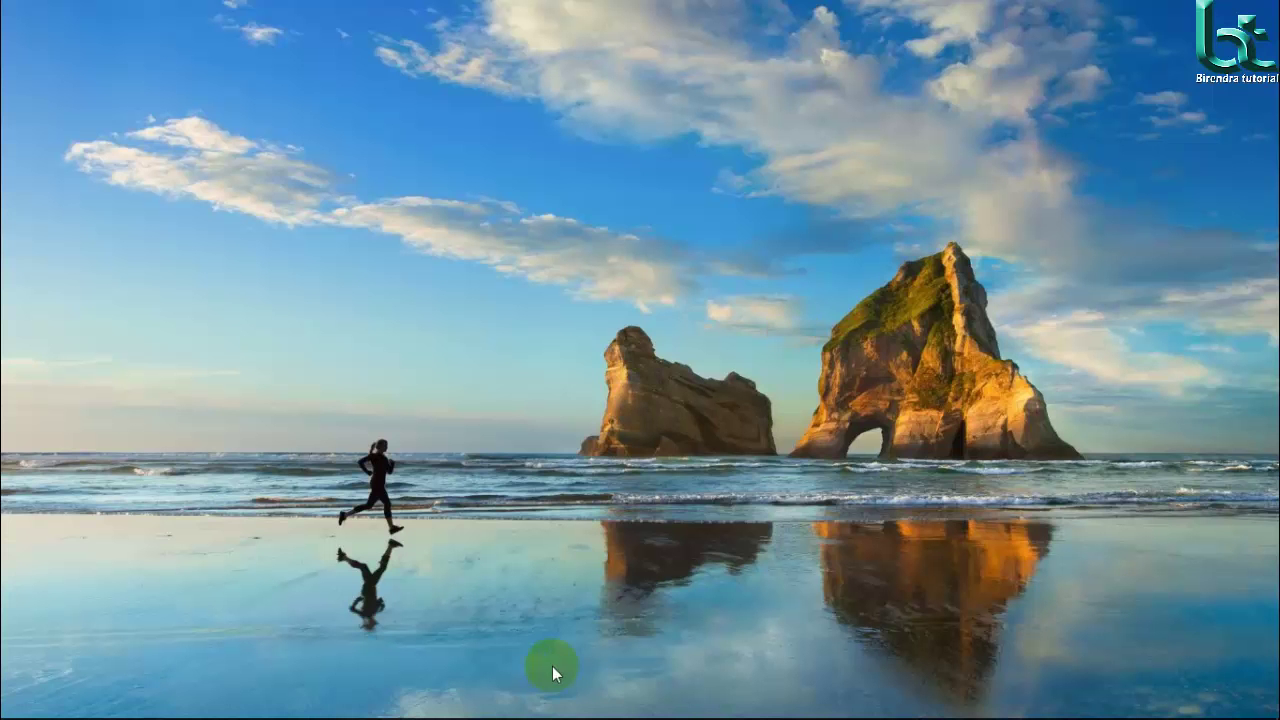
Bring the Photoshop window with the YAMBA CLUB business card mockup to the front.
click(480, 701)
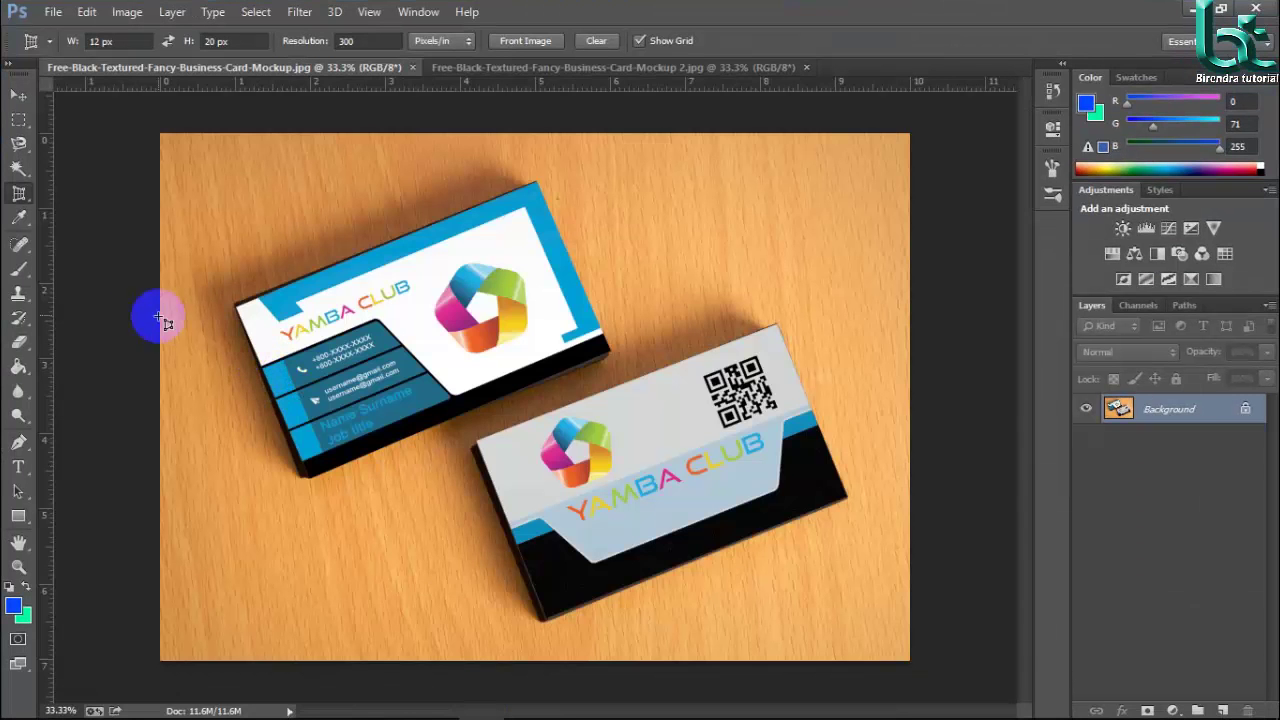
Select the Perspective Crop Tool from the Crop tool flyout.
click(18, 195)
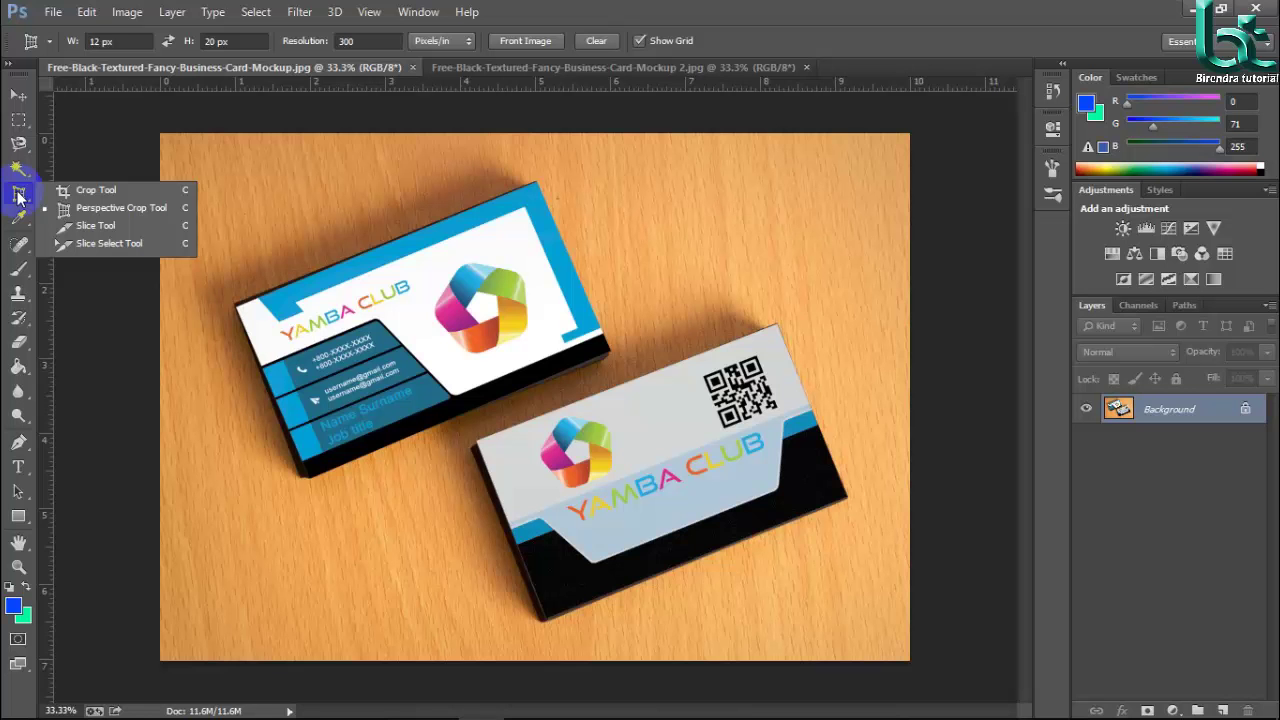
click(71, 191)
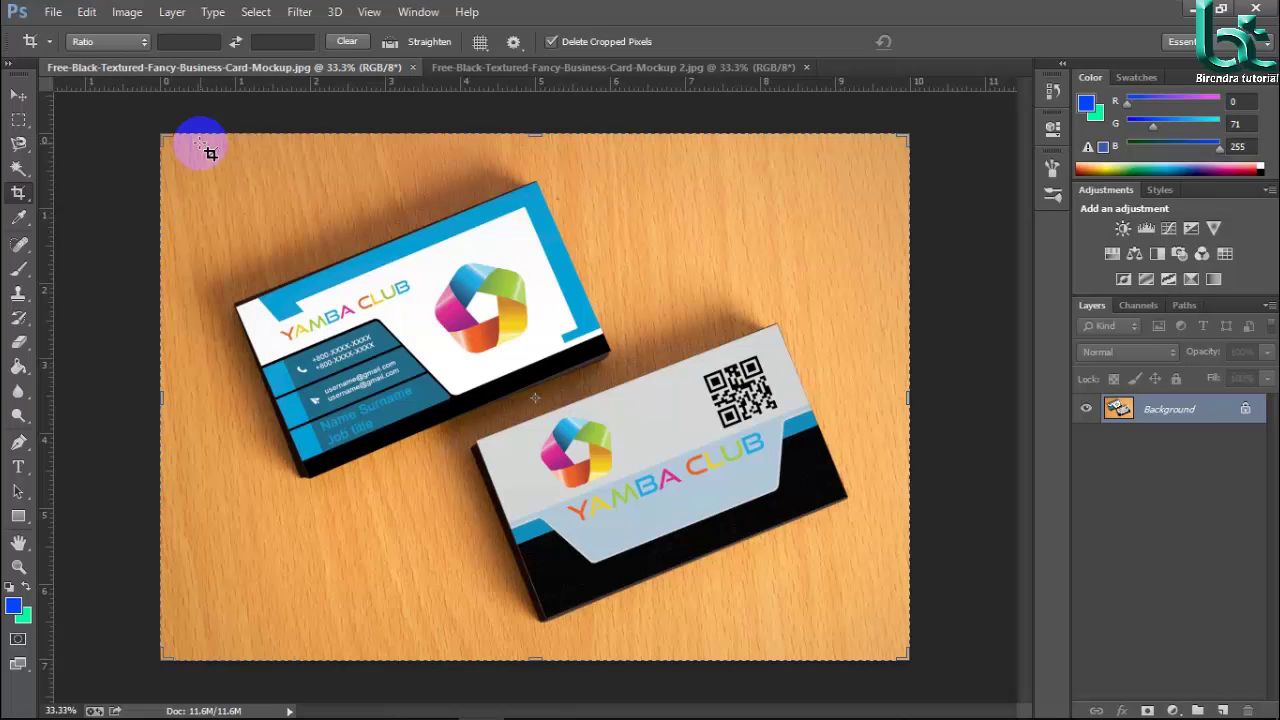
right_click(16, 200)
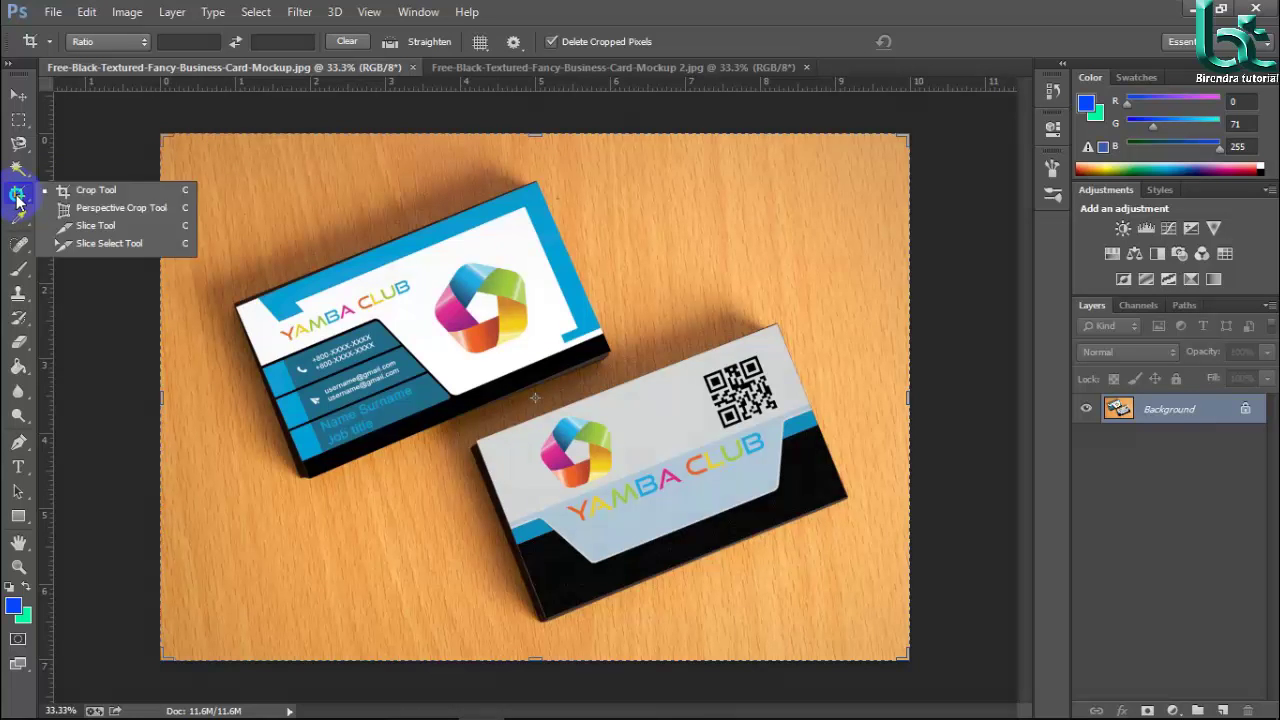
click(100, 208)
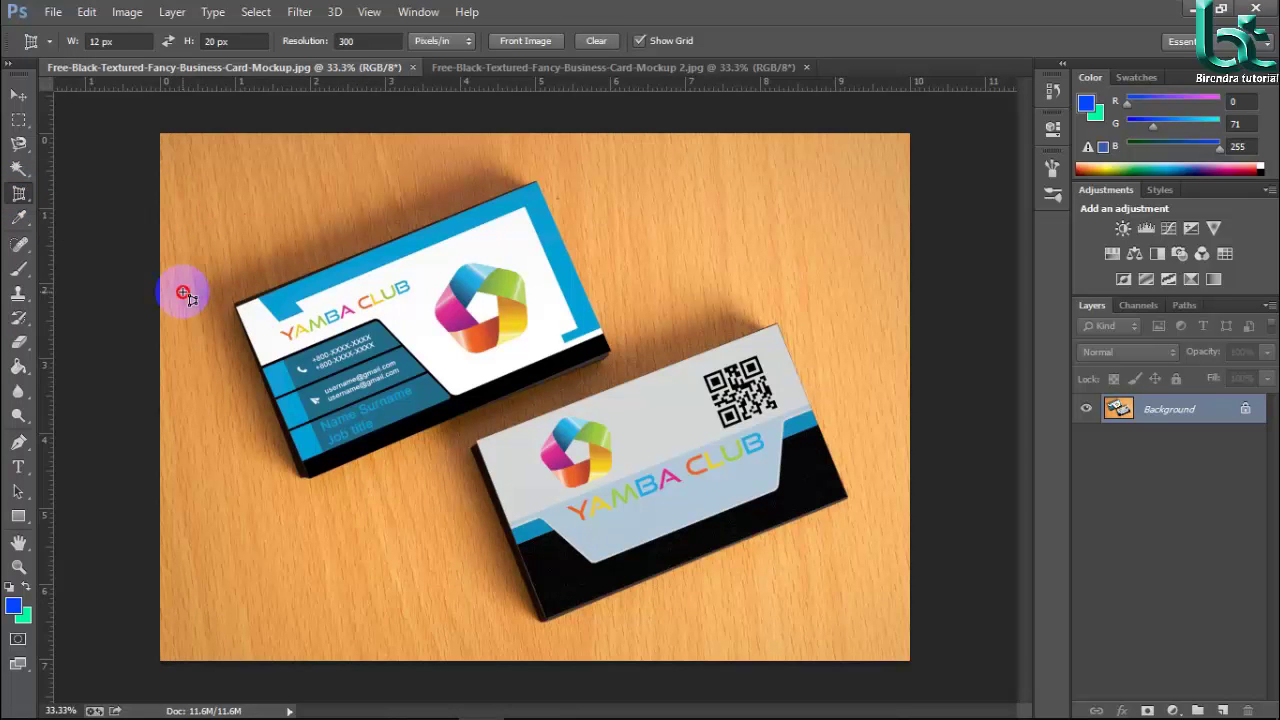
Outline the front card with perspective crop corners, pull the bottom corner down, and commit.
click(183, 292)
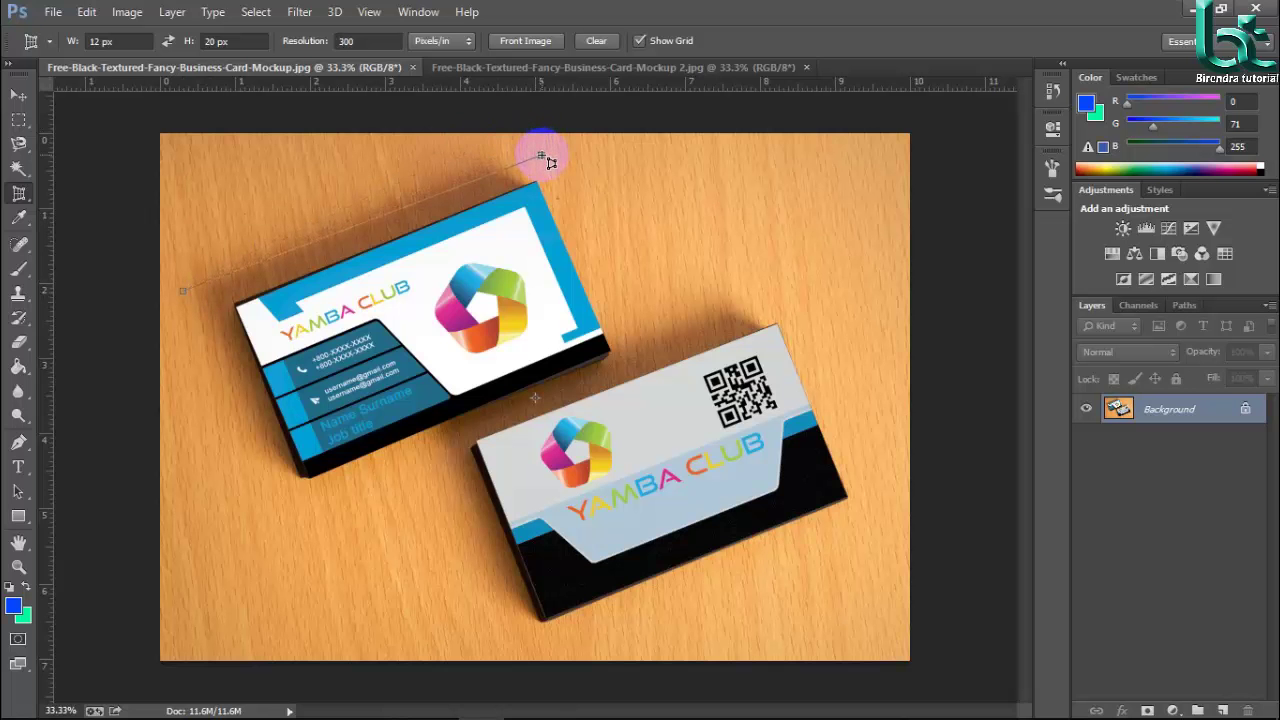
click(630, 365)
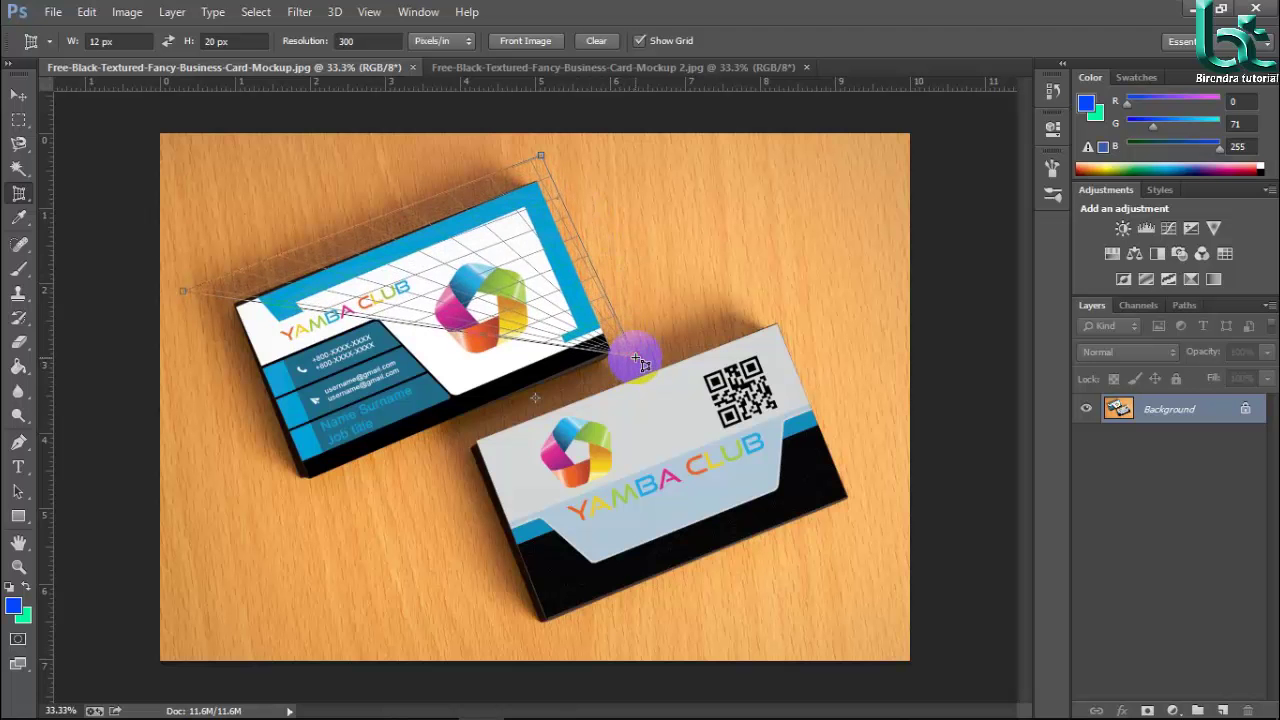
click(280, 497)
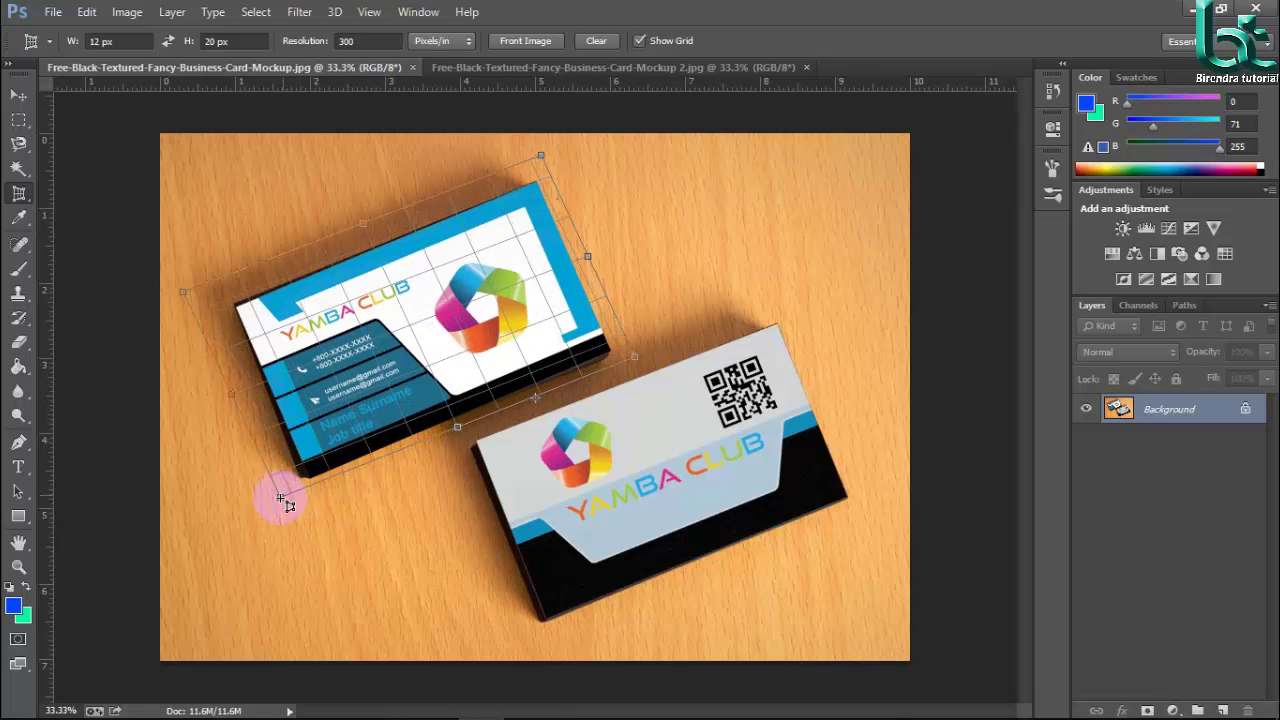
drag(280, 497, 268, 515)
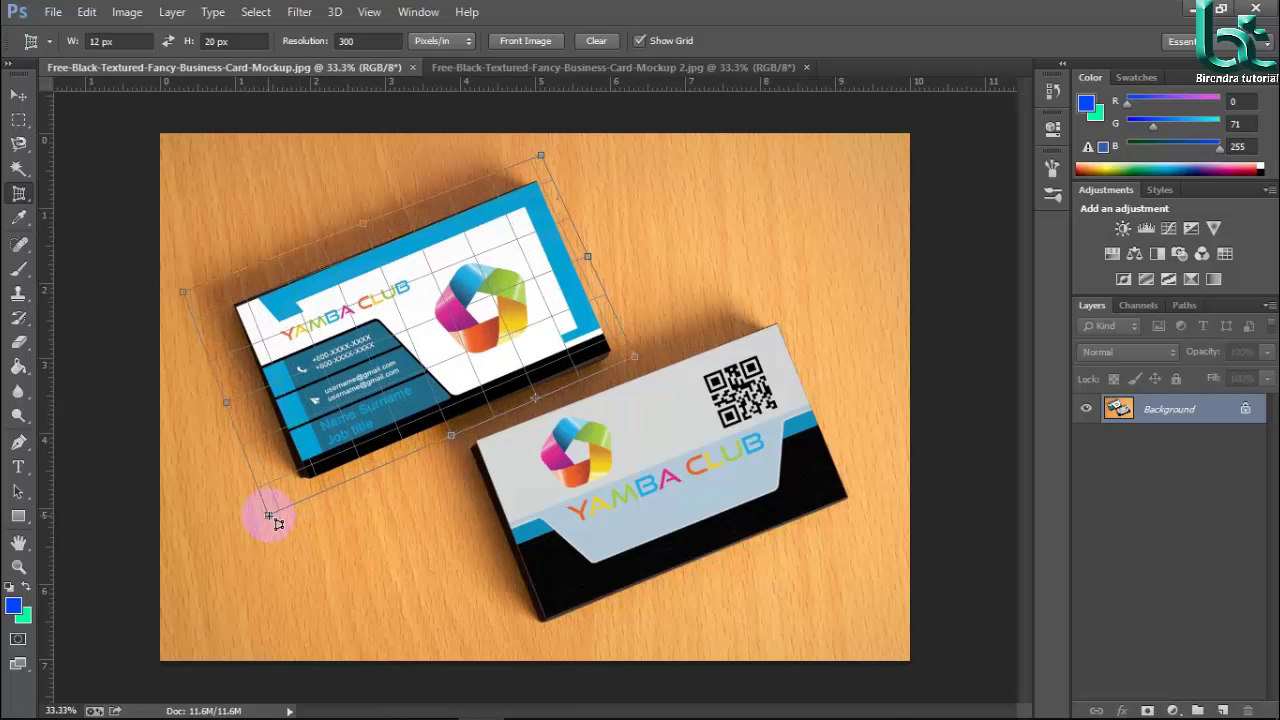
drag(270, 518, 268, 515)
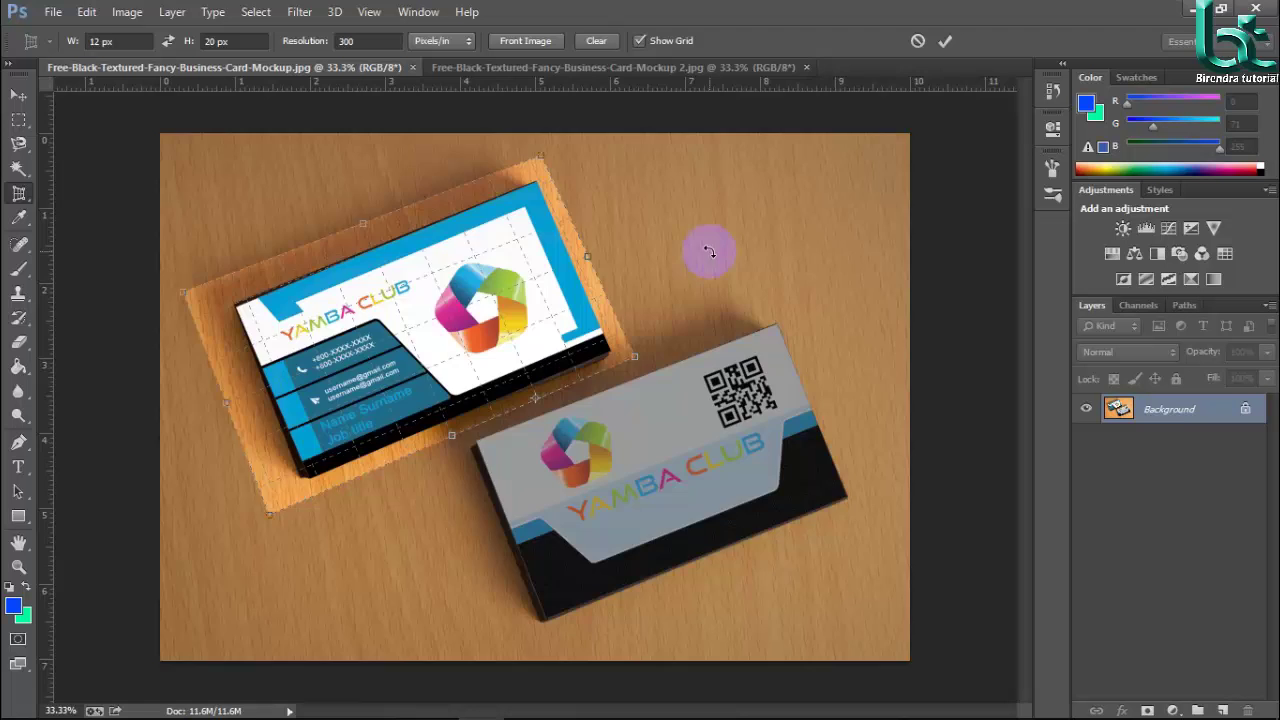
click(709, 252)
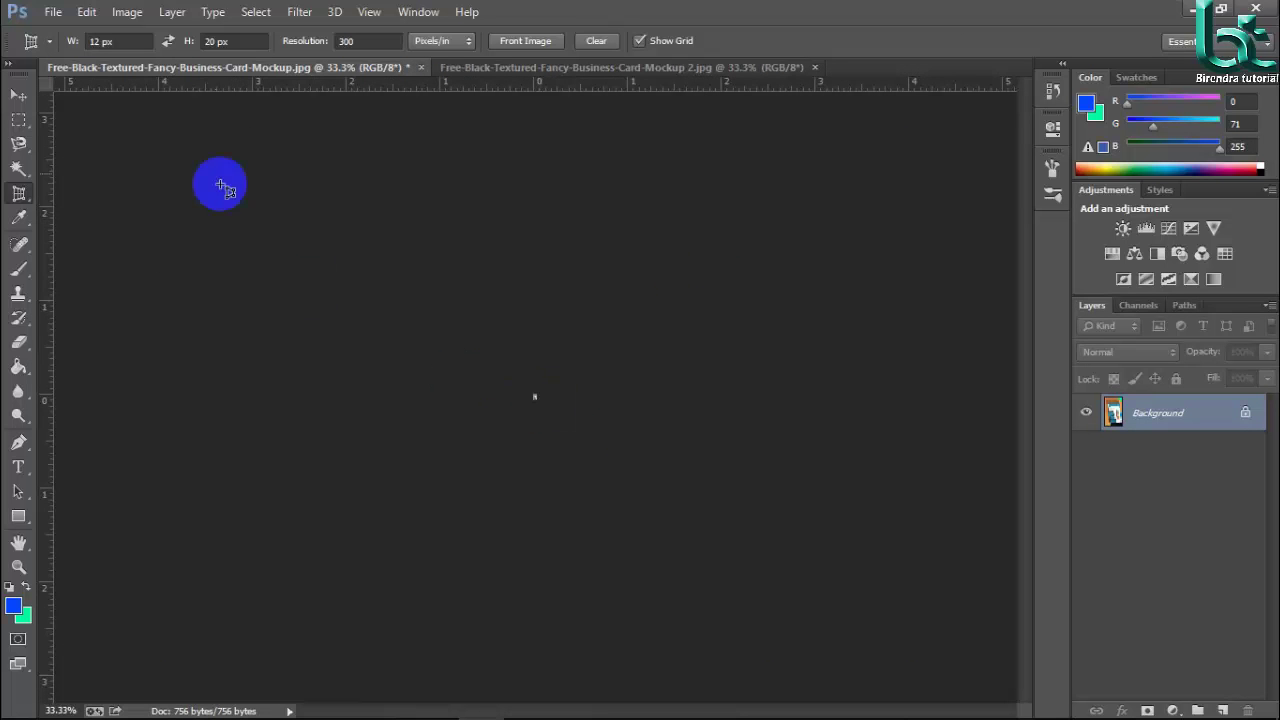
Undo the perspective crop that shrank the image to a tiny dark canvas.
click(115, 41)
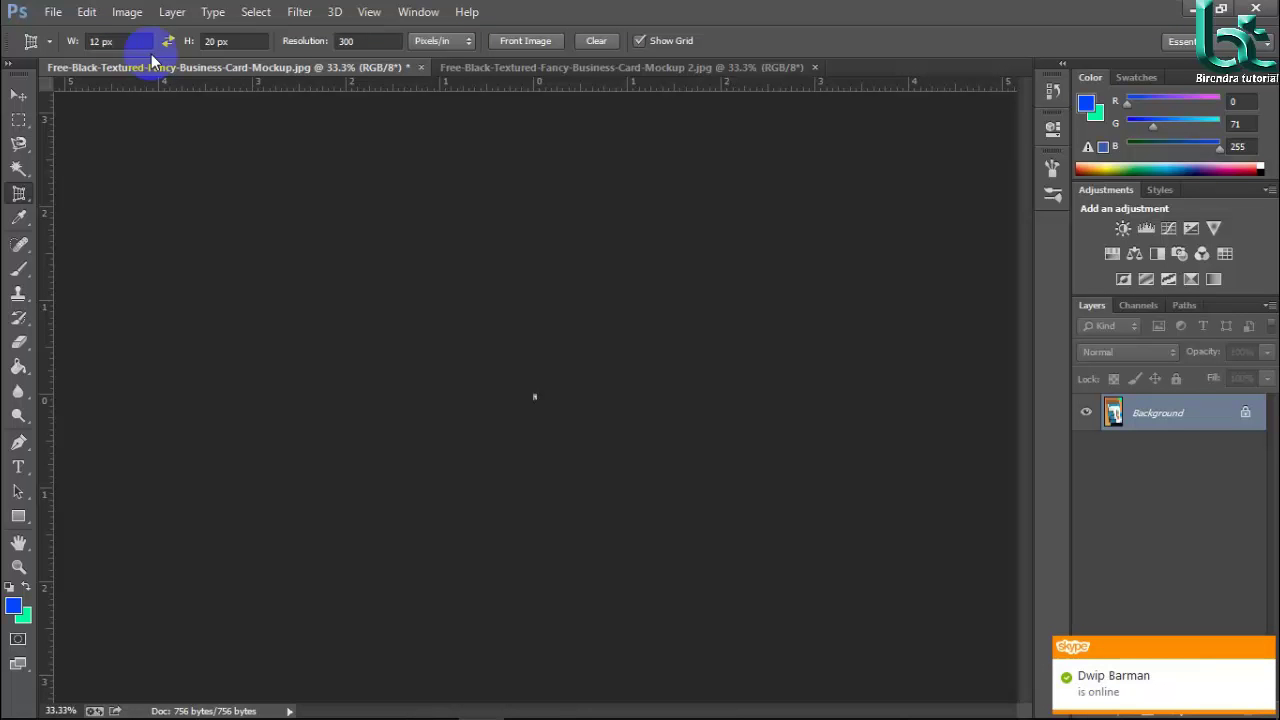
key(Return)
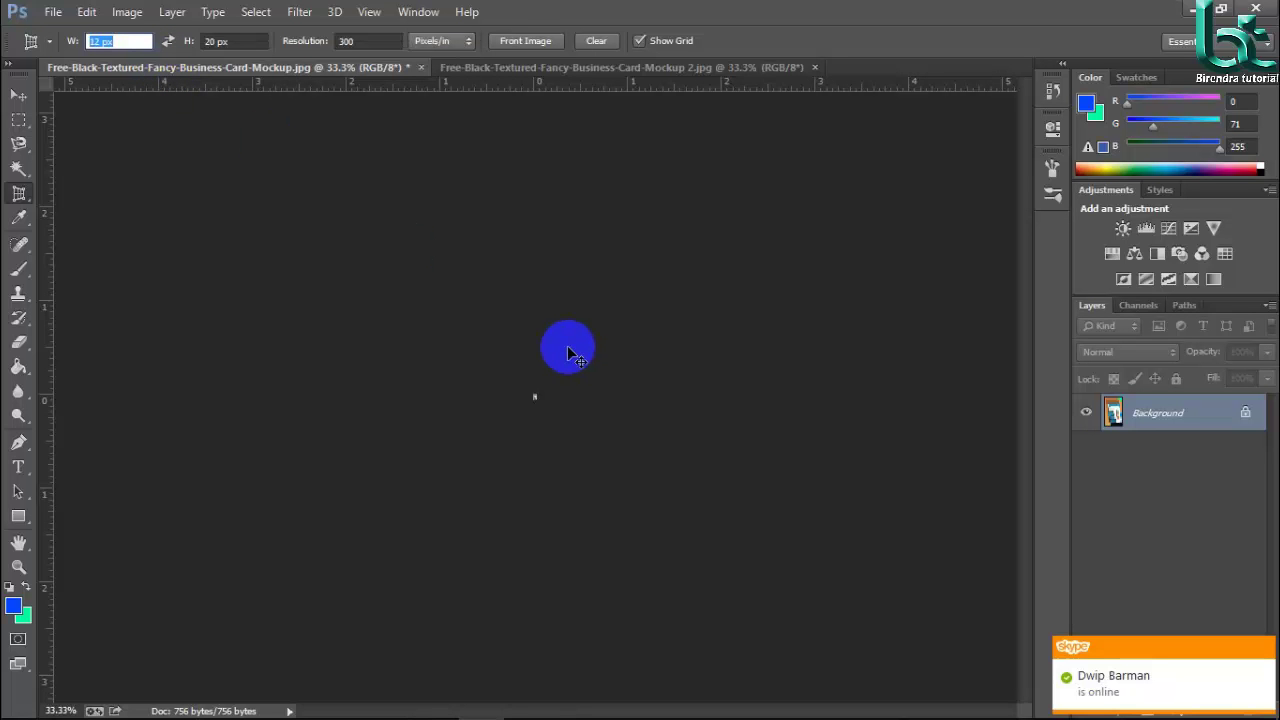
key(ctrl+z)
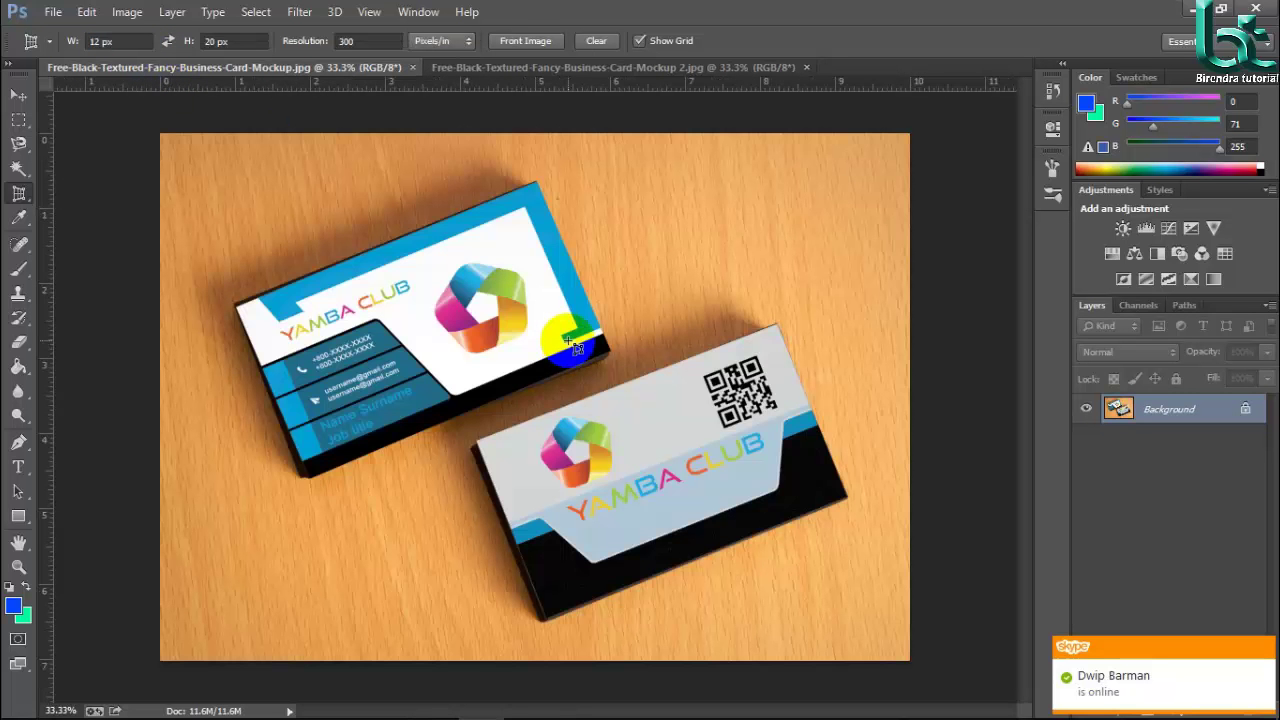
Clear the perspective crop's fixed width, height and resolution values in the options bar.
click(106, 41)
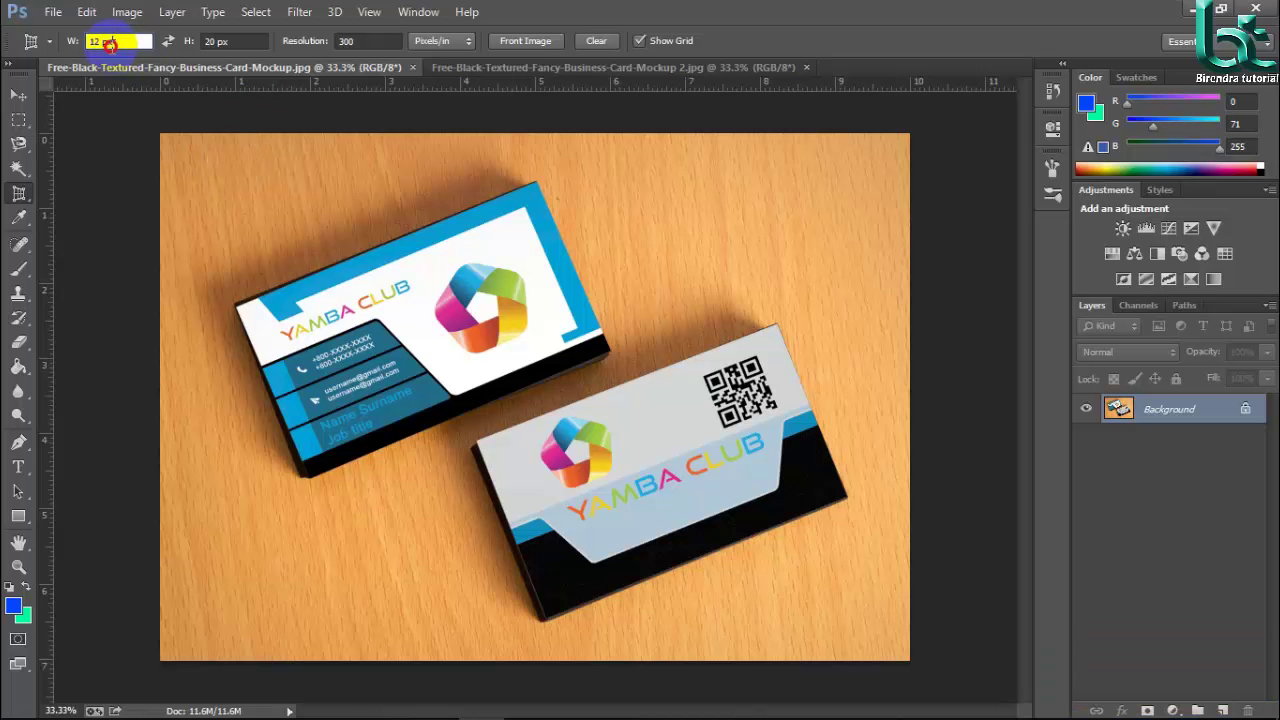
click(50, 42)
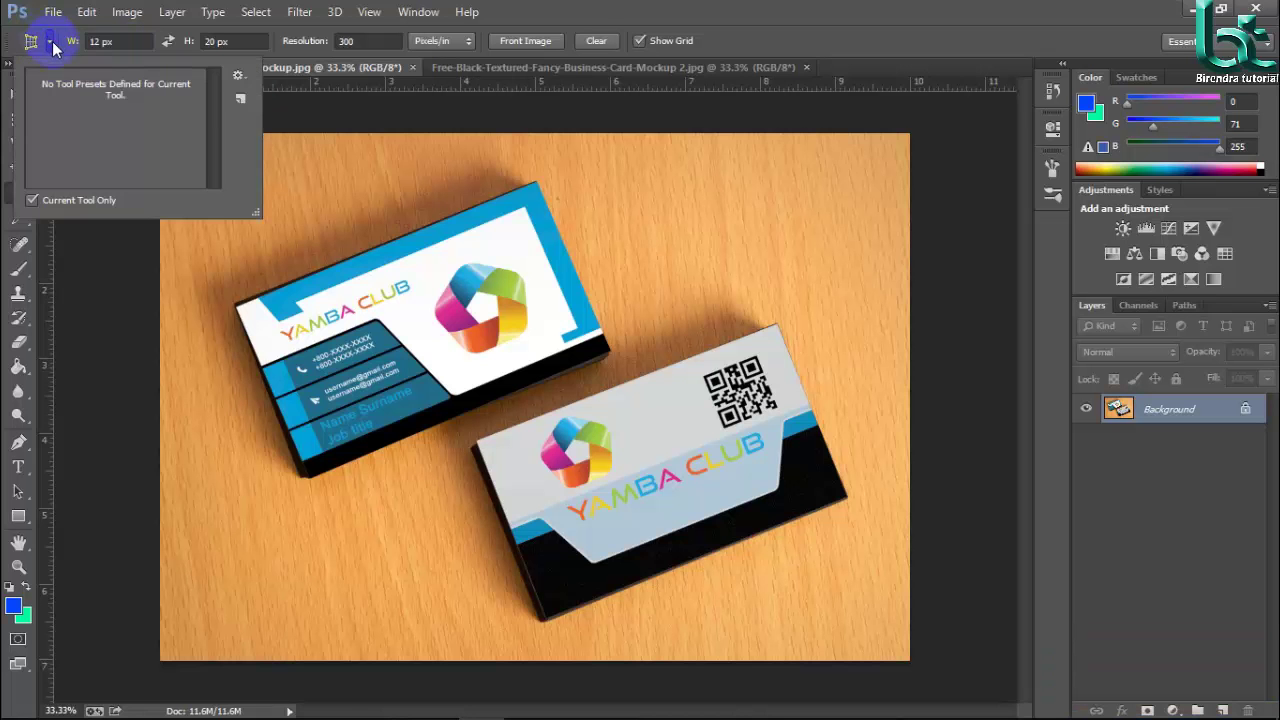
click(50, 43)
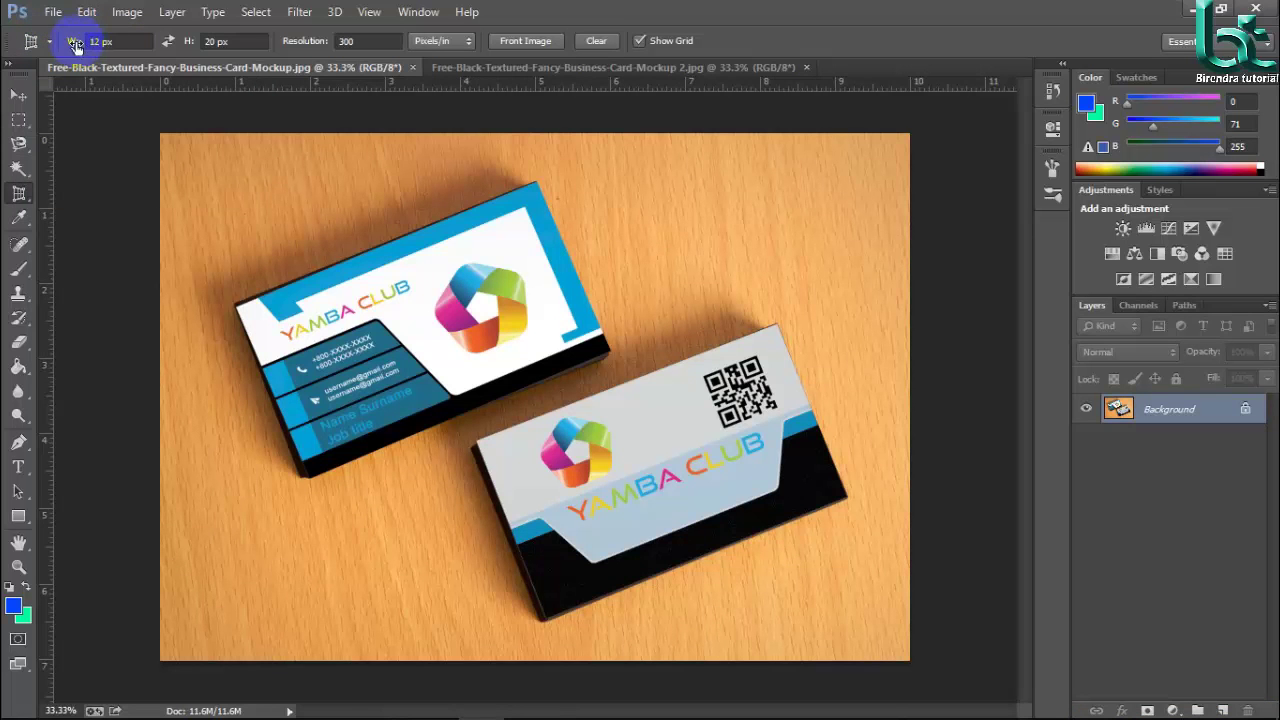
click(50, 42)
click(114, 42)
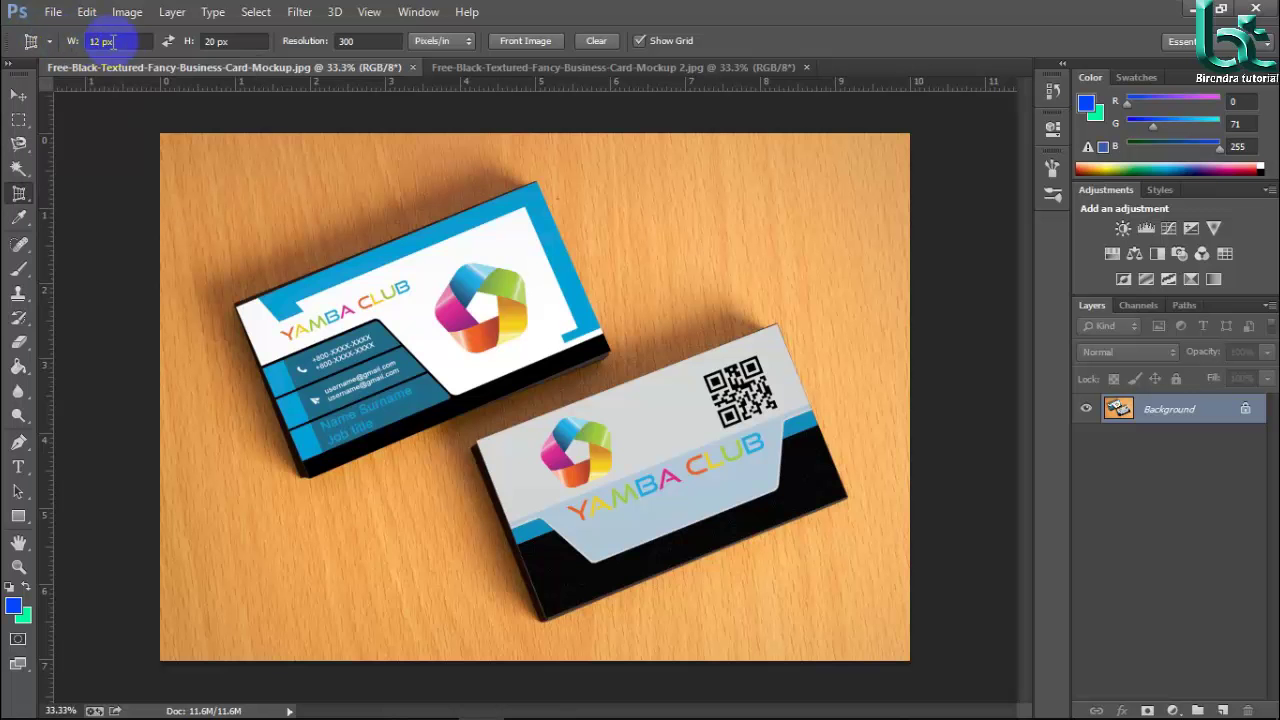
drag(114, 42, 101, 42)
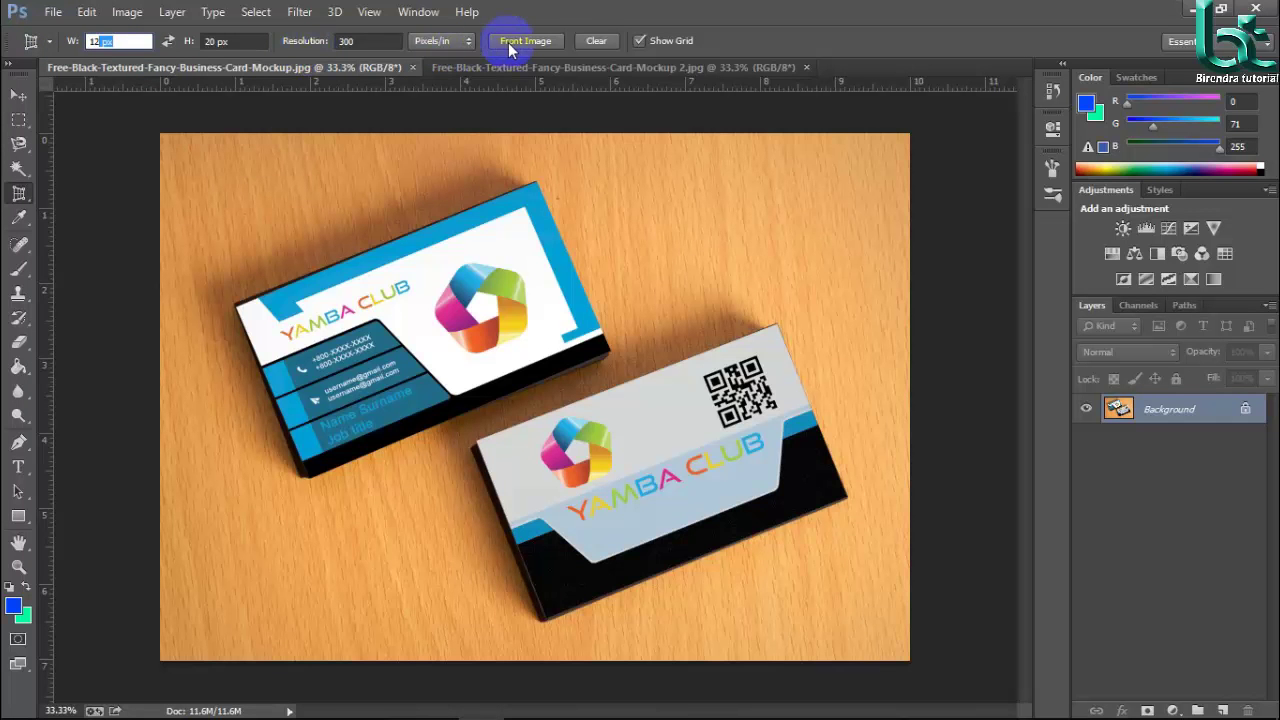
click(597, 42)
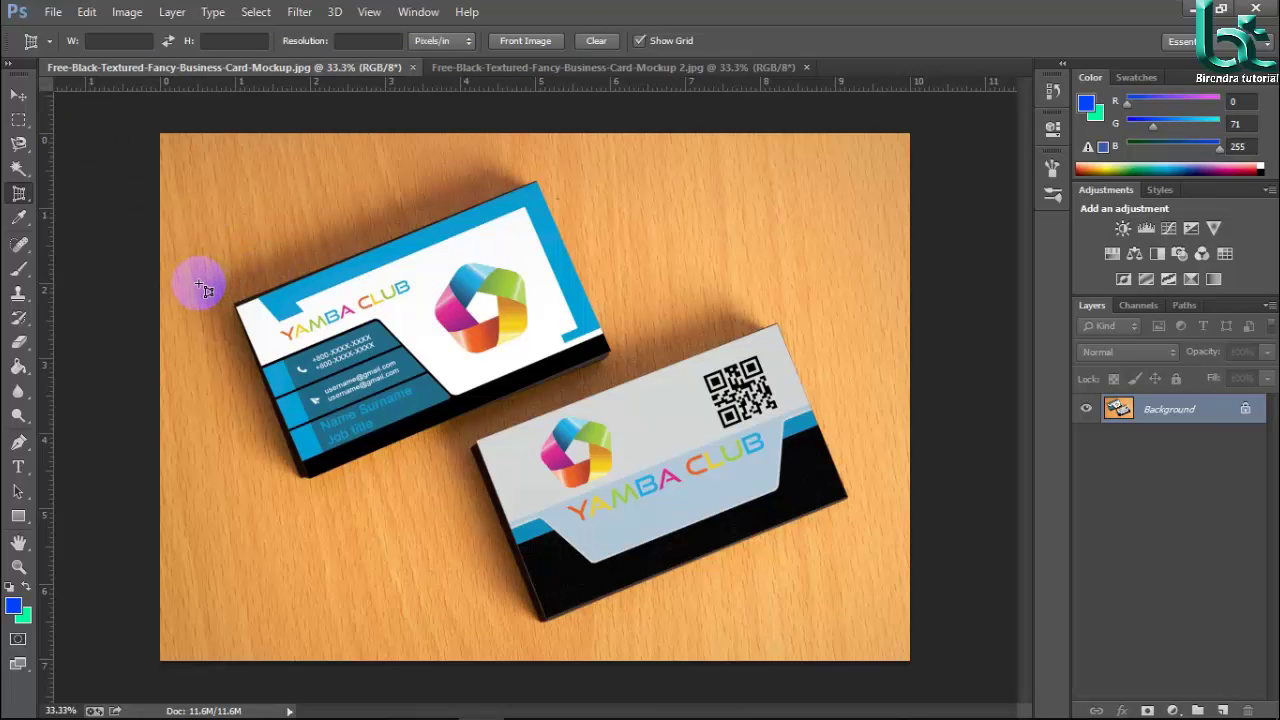
Place crop corners on the front YAMBA CLUB card, nudge the bottom-left handle, and apply.
click(240, 310)
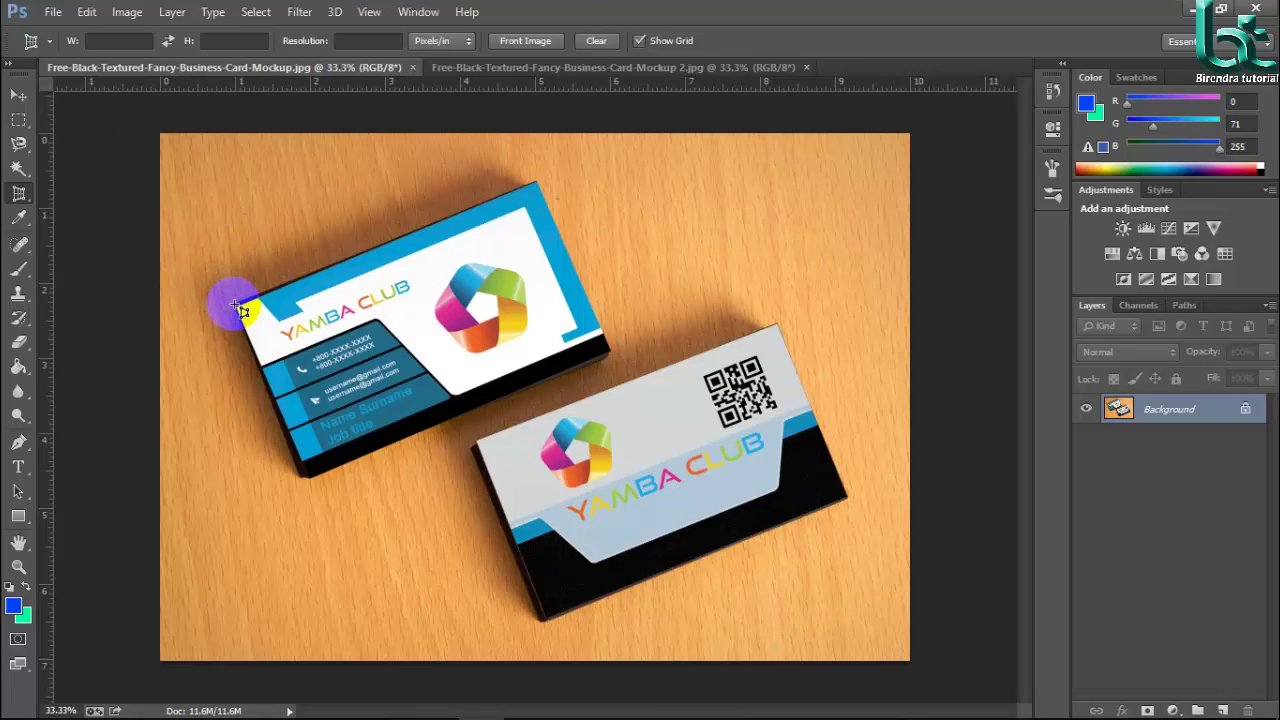
click(499, 192)
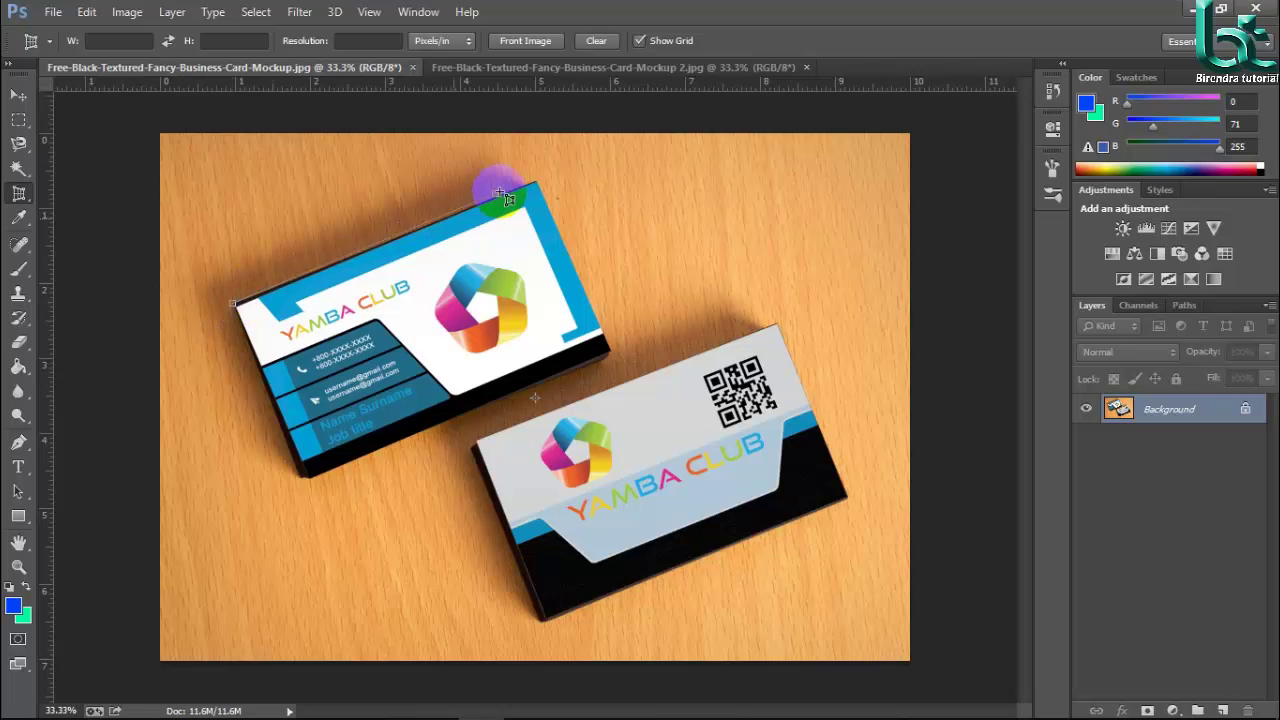
click(536, 181)
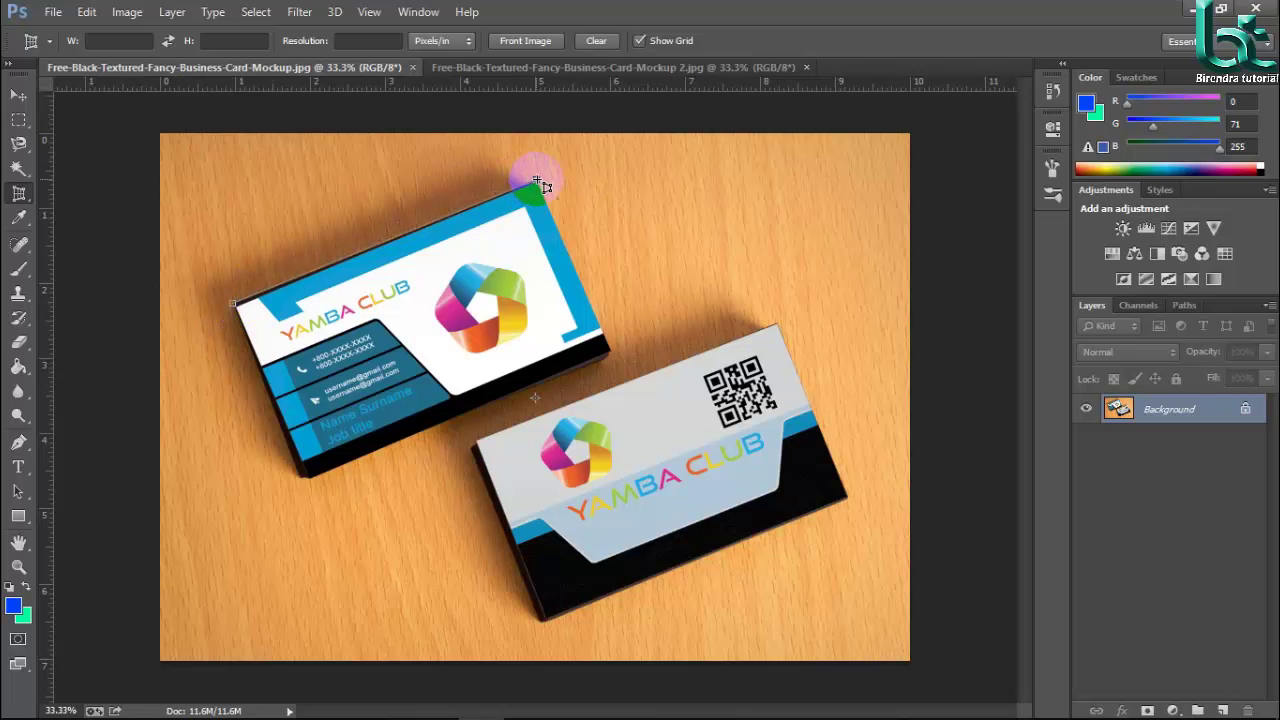
drag(537, 182, 616, 356)
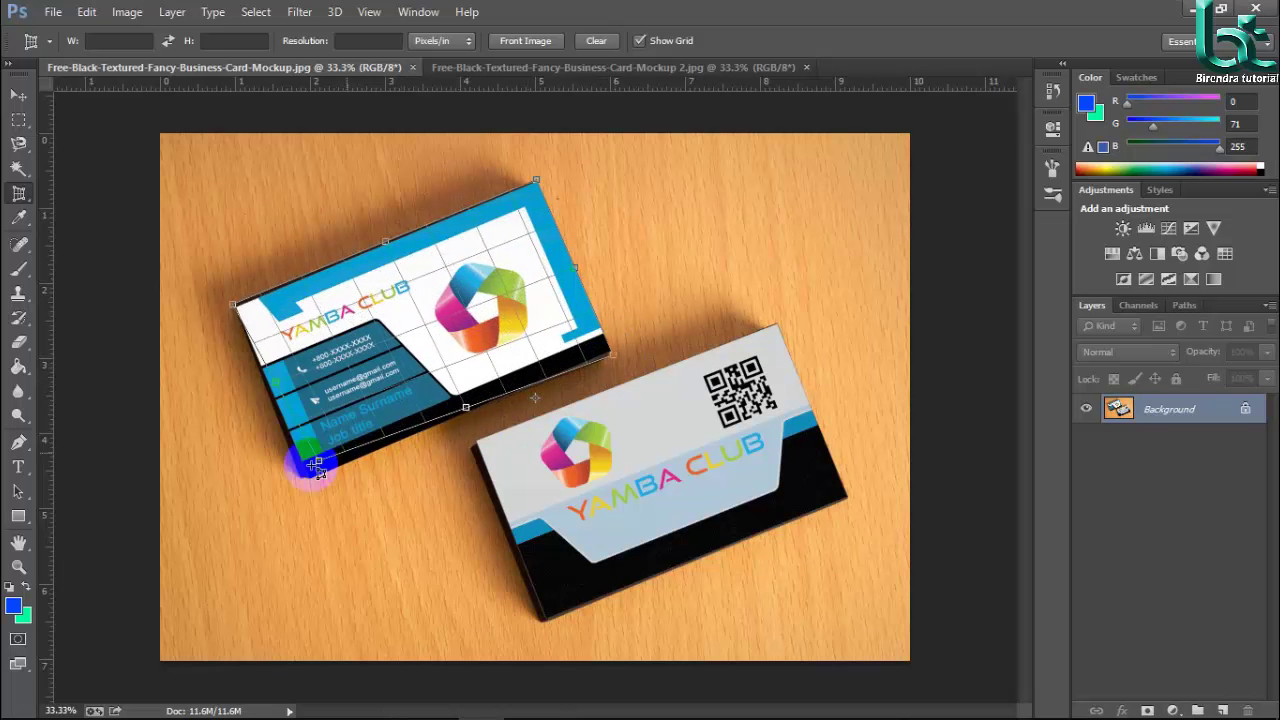
click(289, 492)
drag(303, 497, 308, 485)
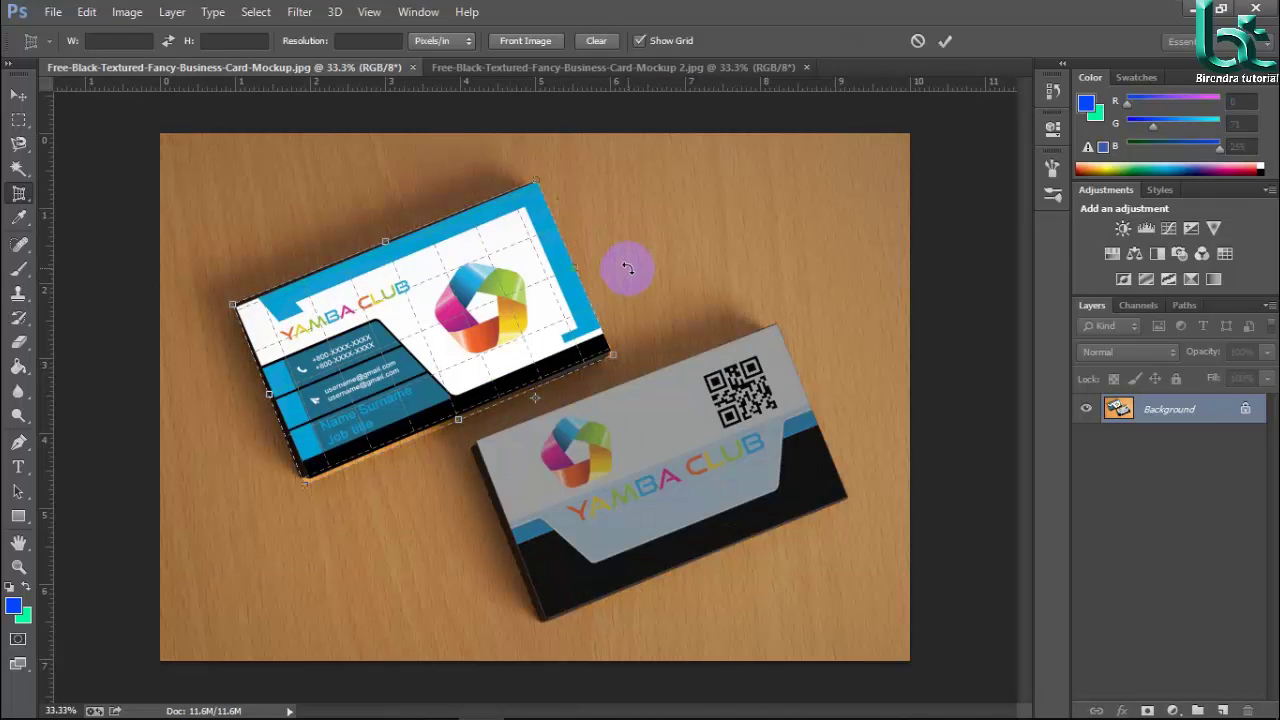
key(Return)
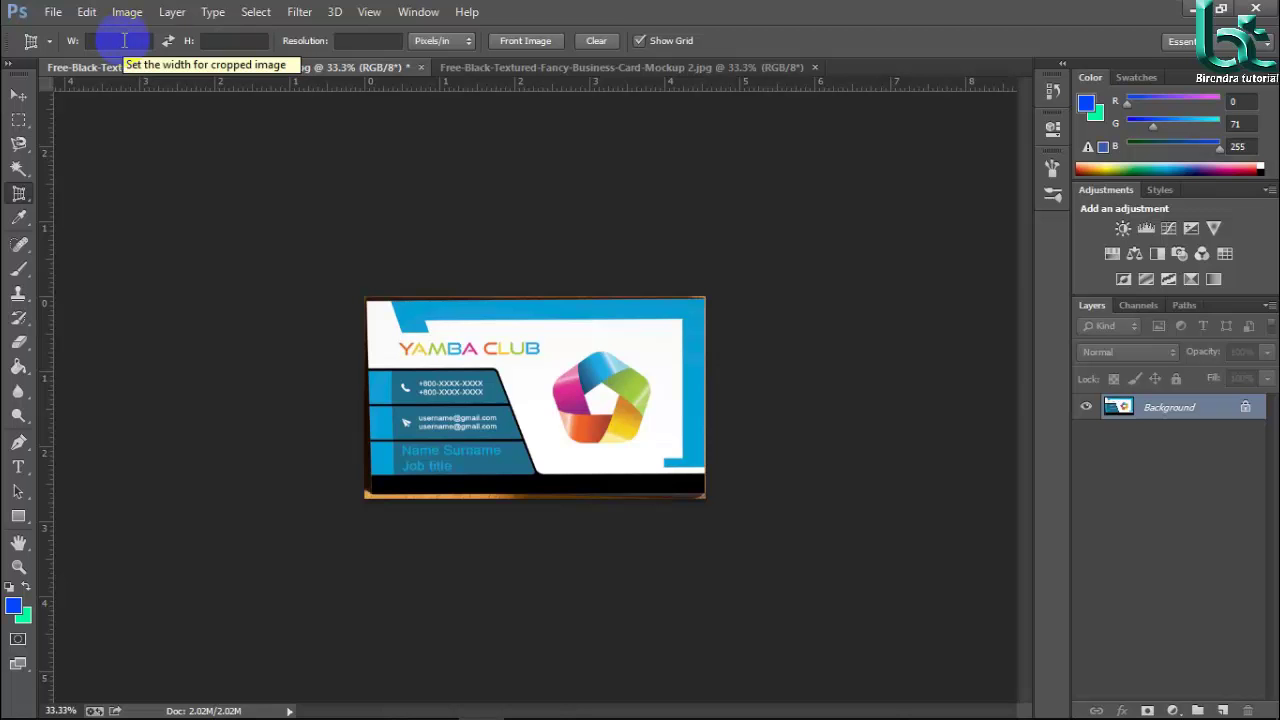
click(124, 40)
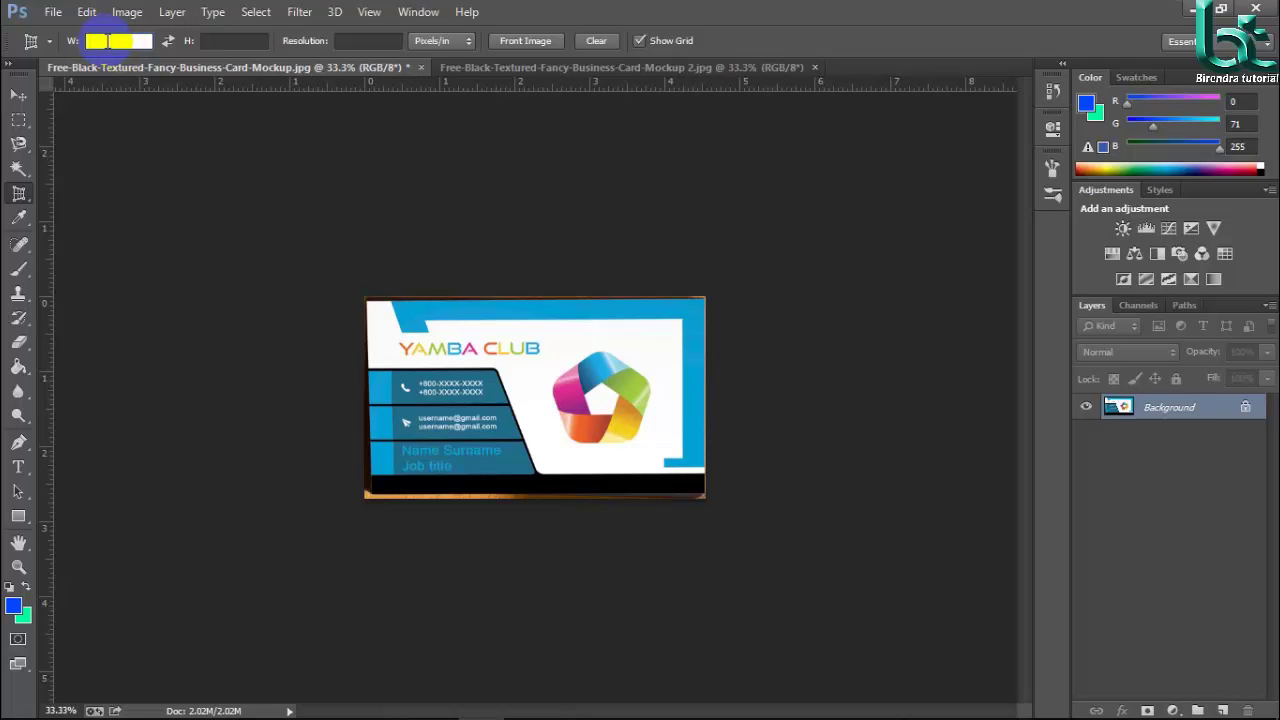
click(230, 40)
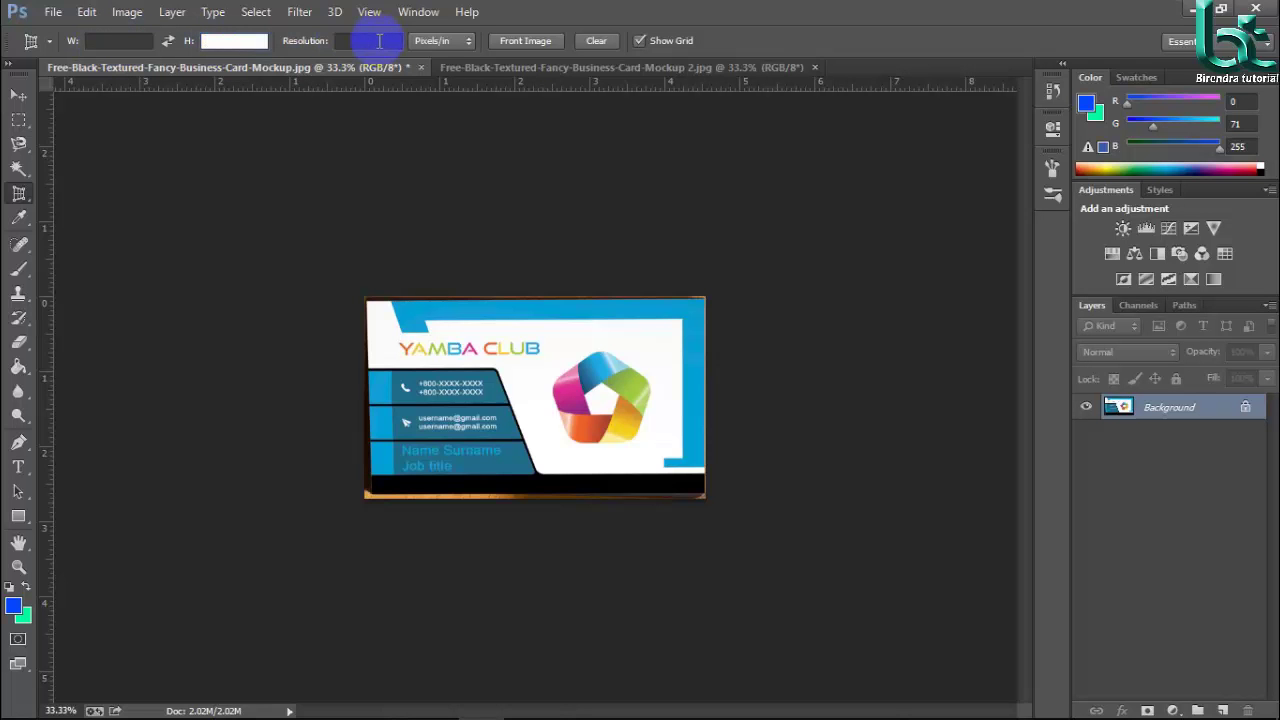
click(379, 40)
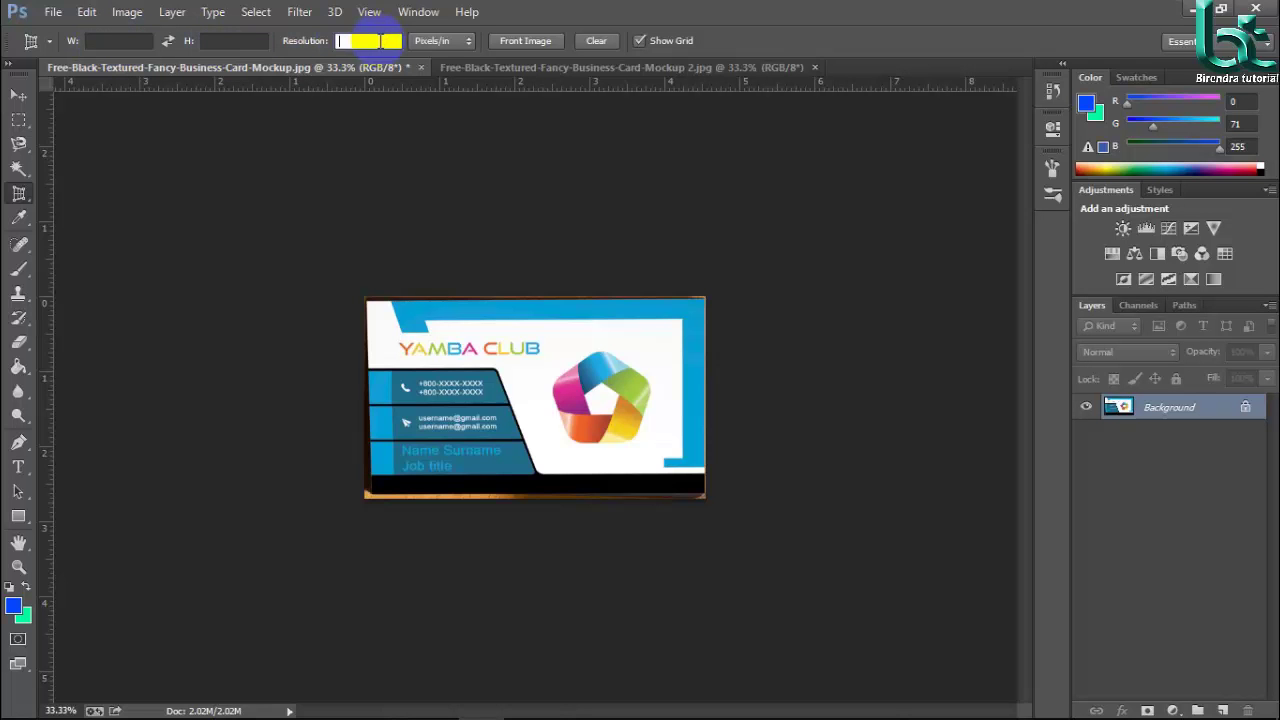
click(463, 41)
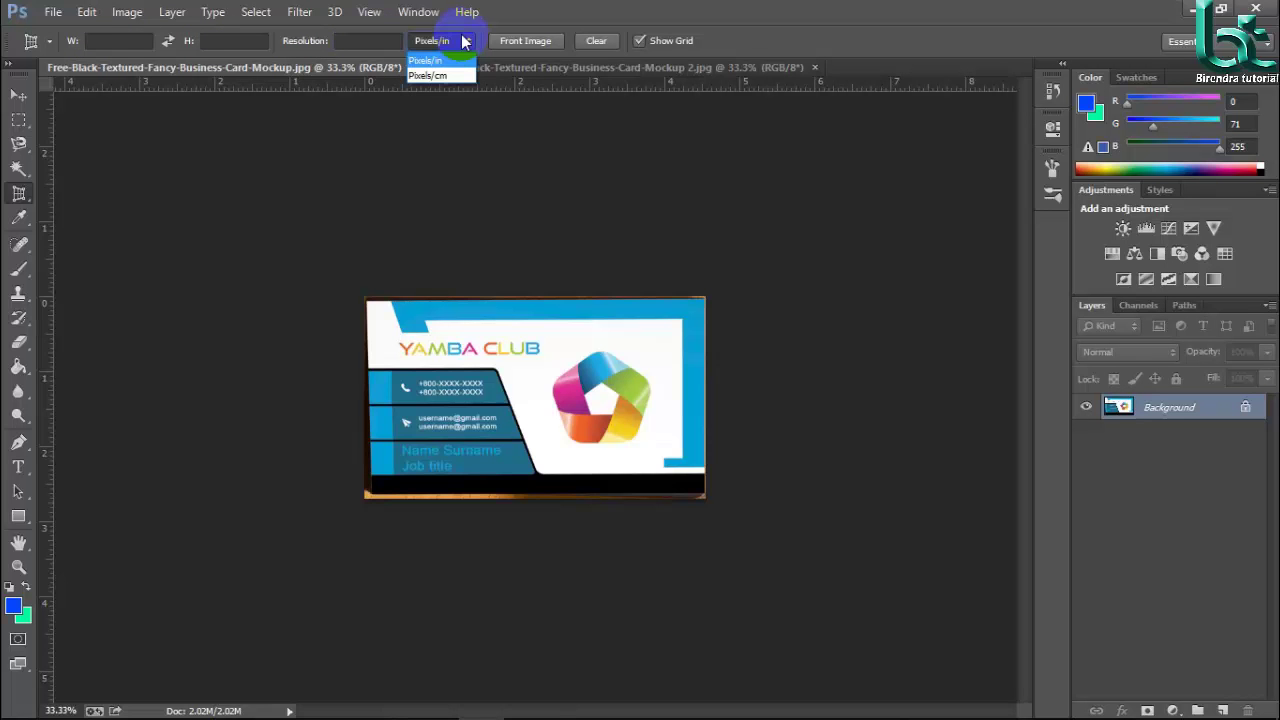
click(463, 41)
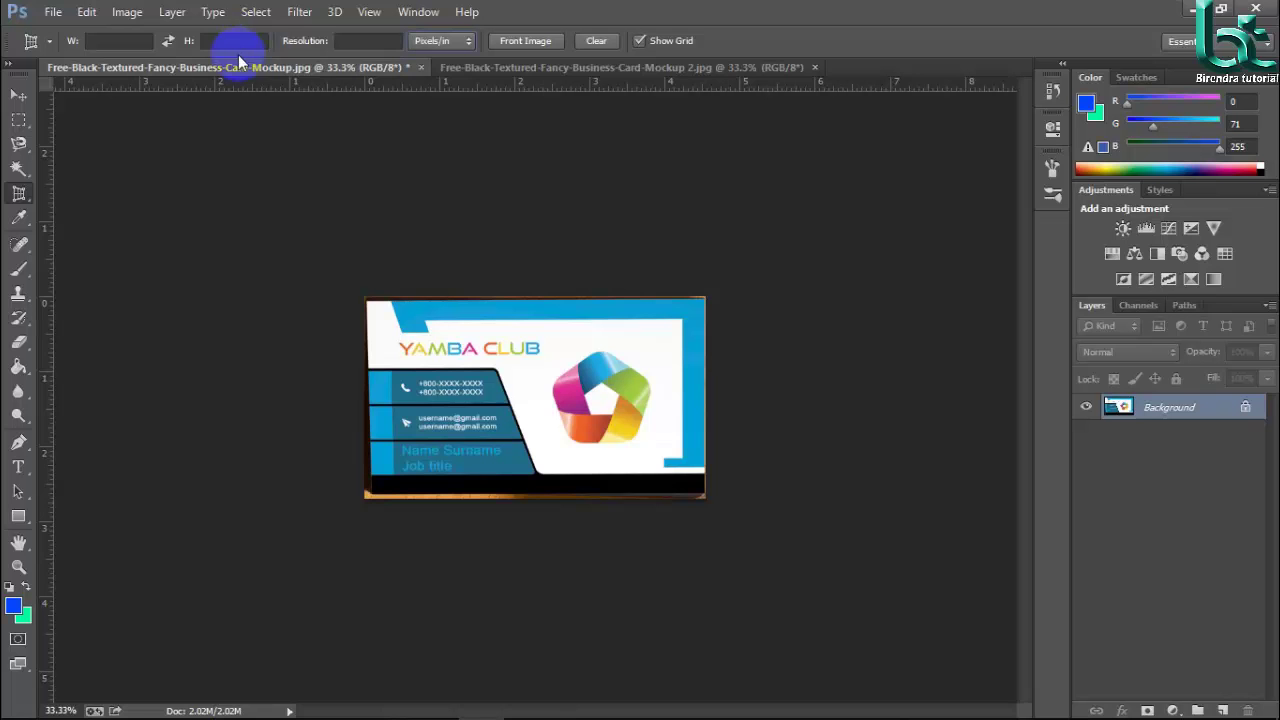
click(549, 41)
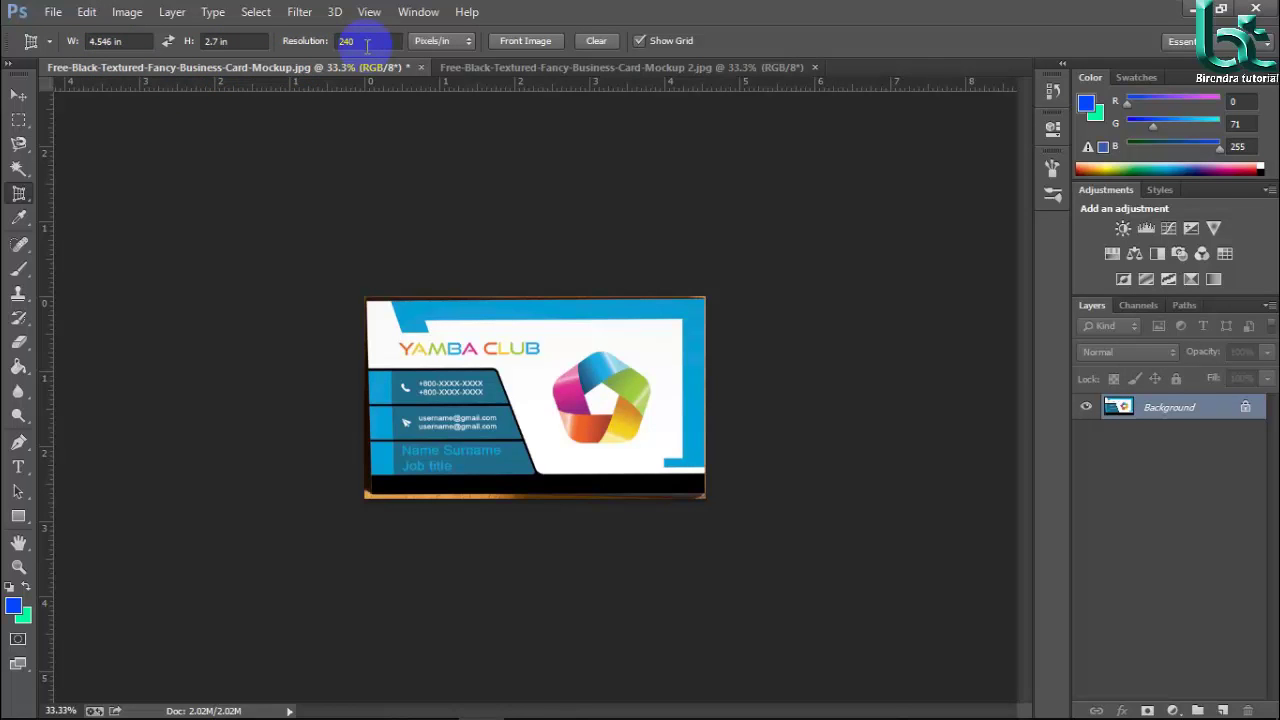
click(367, 45)
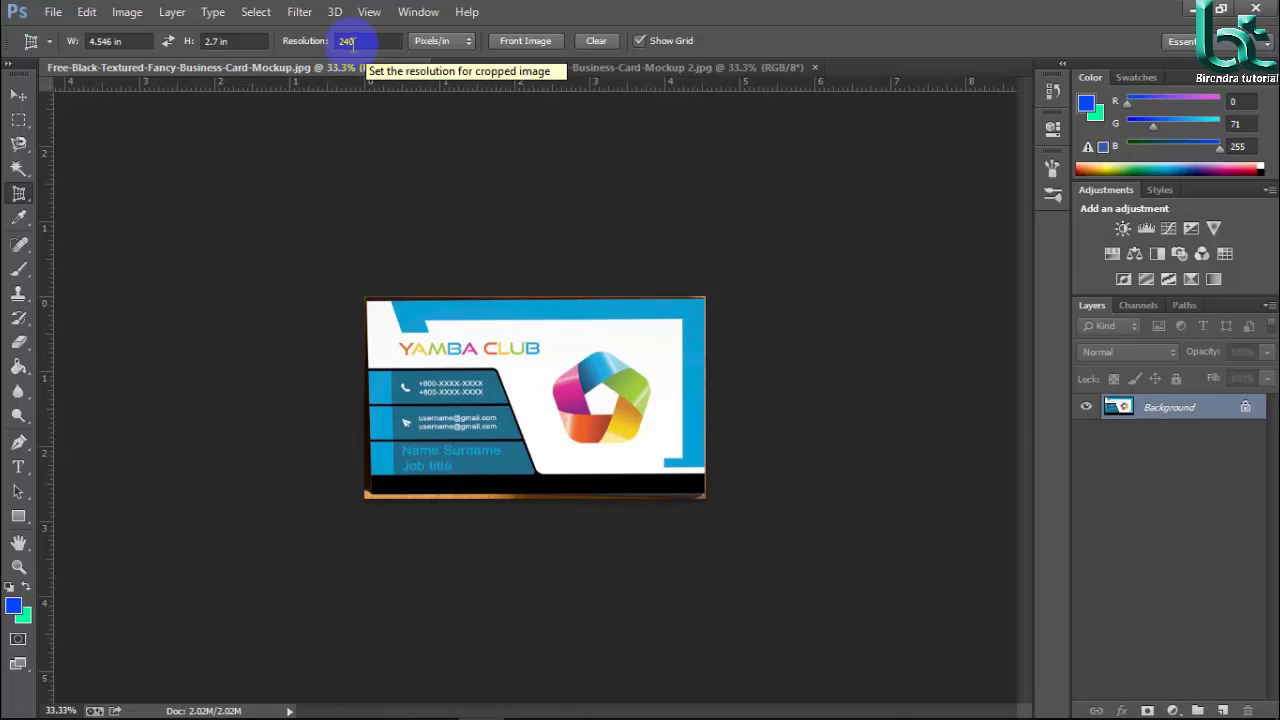
click(527, 45)
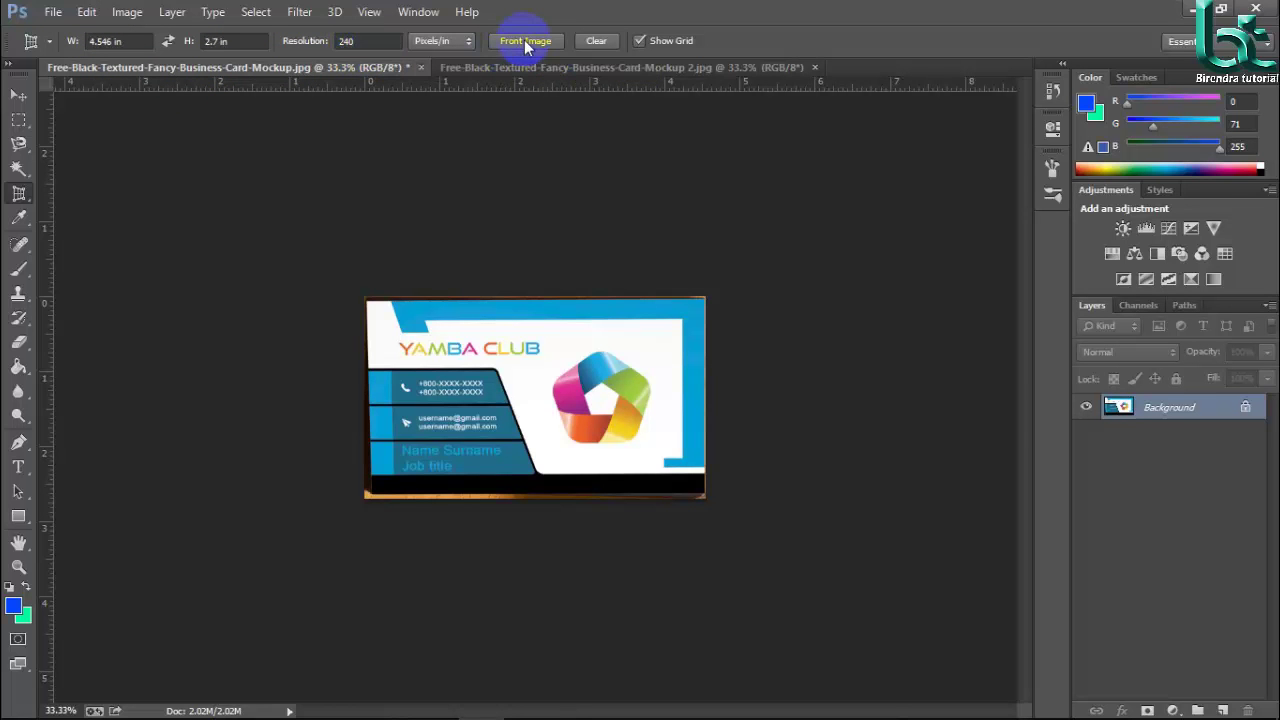
click(600, 44)
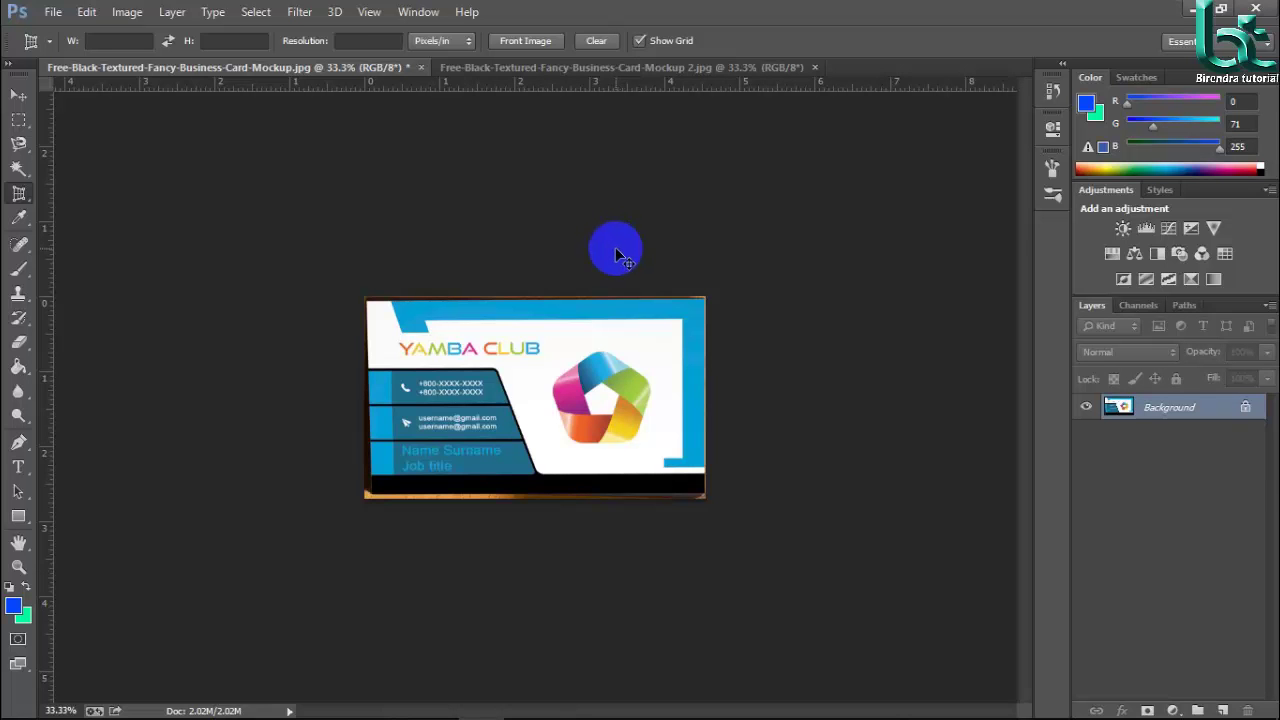
Switch to the Move Tool with the V shortcut.
key(v)
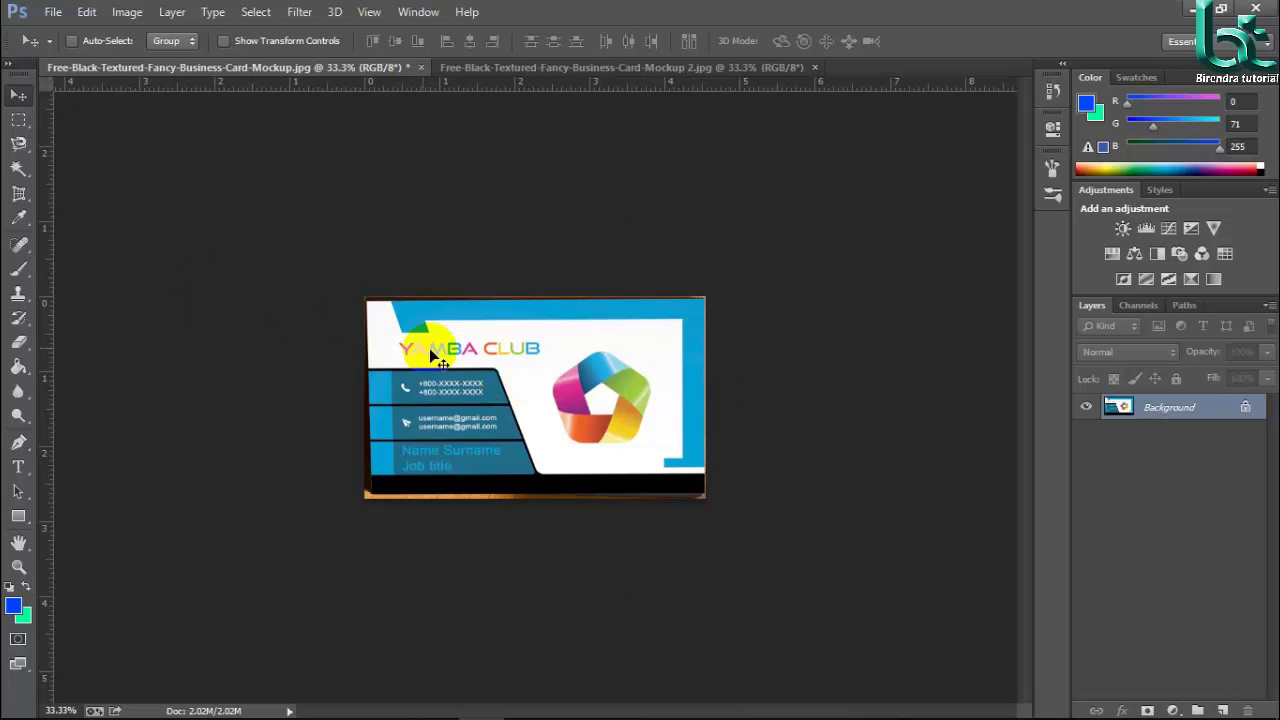
Choose the Perspective Crop Tool and place four corners around the straightened card.
click(15, 200)
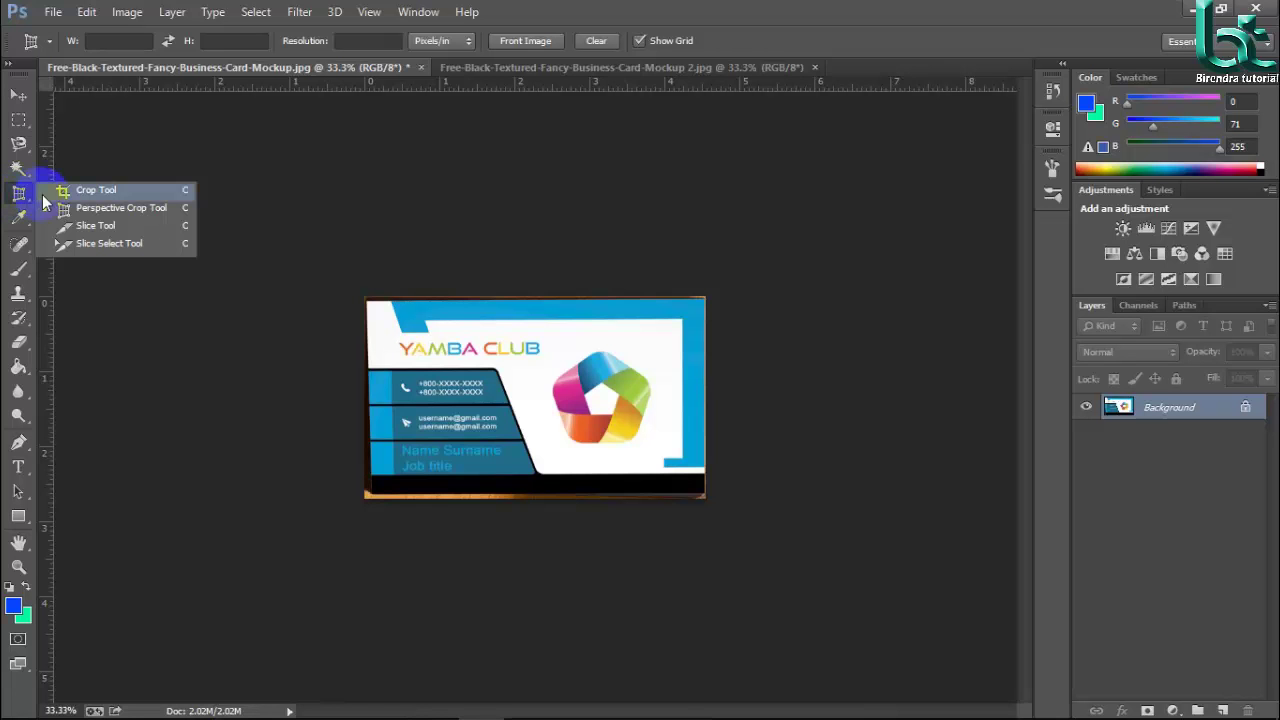
click(87, 210)
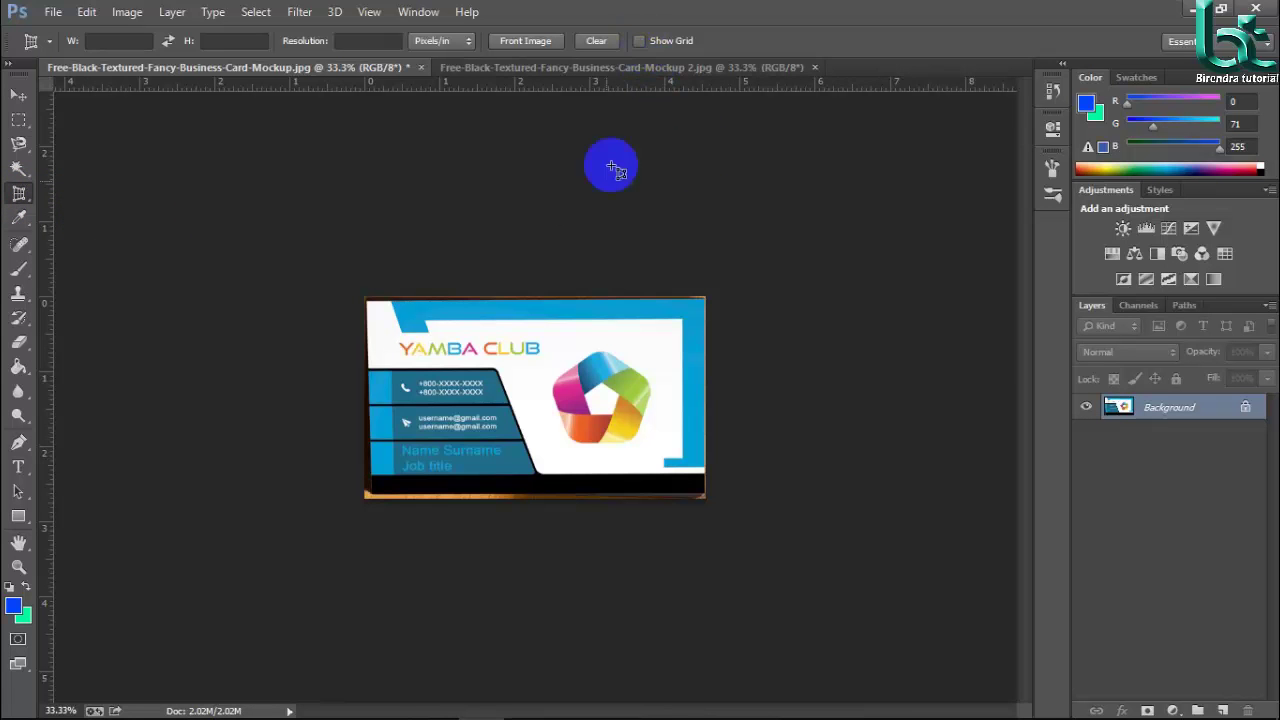
click(351, 290)
click(552, 295)
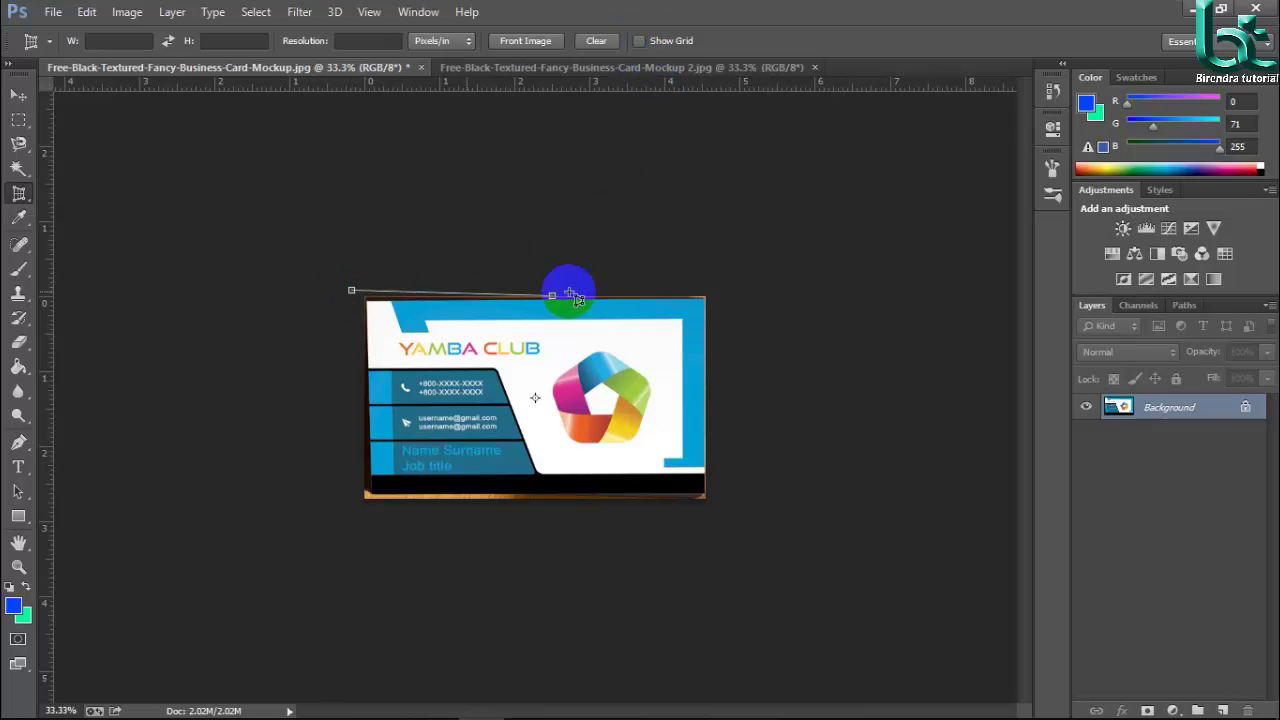
click(718, 292)
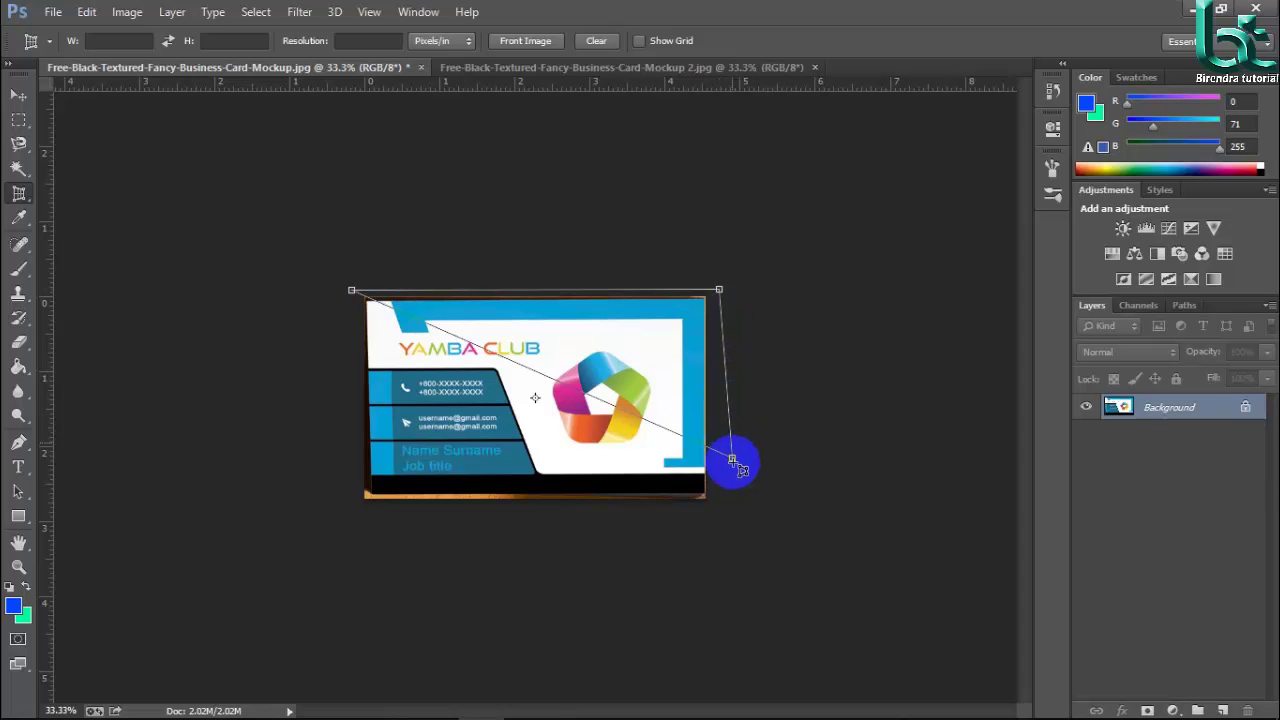
click(724, 498)
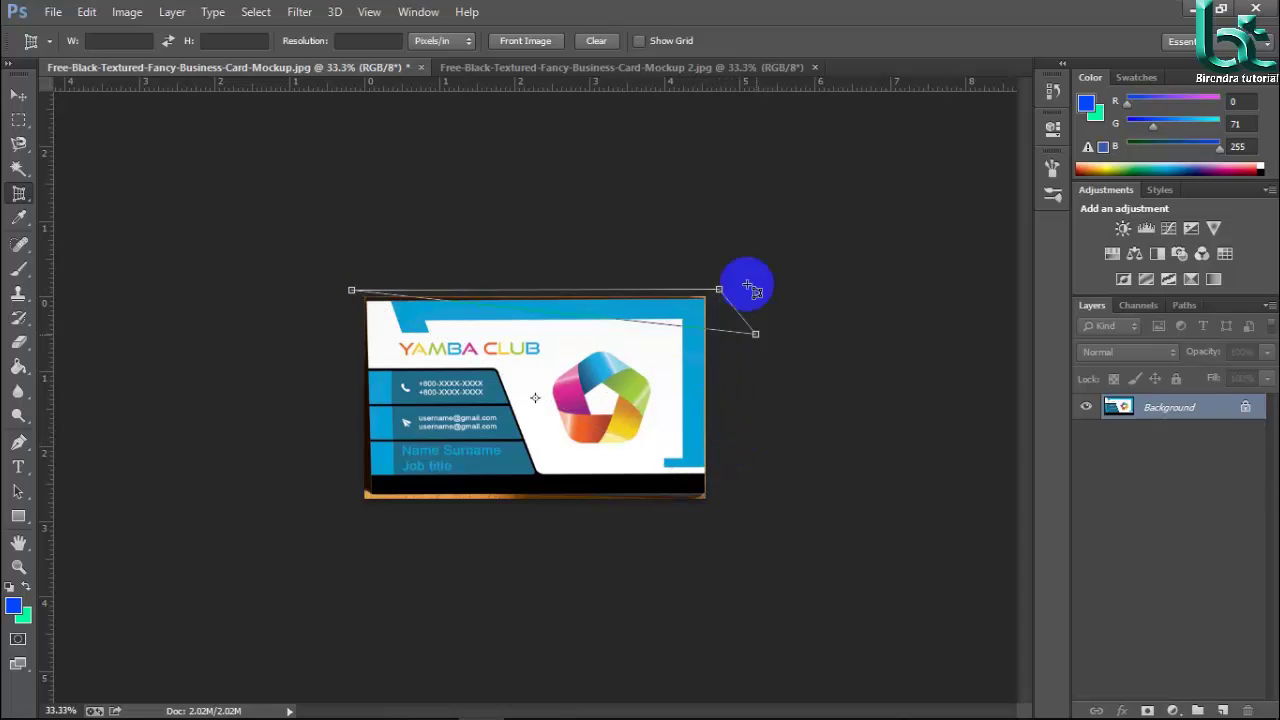
Pull a top crop corner above the card and toggle the Show Grid overlay.
click(641, 45)
mouse_move(718, 289)
mouse_down()
mouse_move(700, 307)
mouse_move(718, 288)
mouse_up()
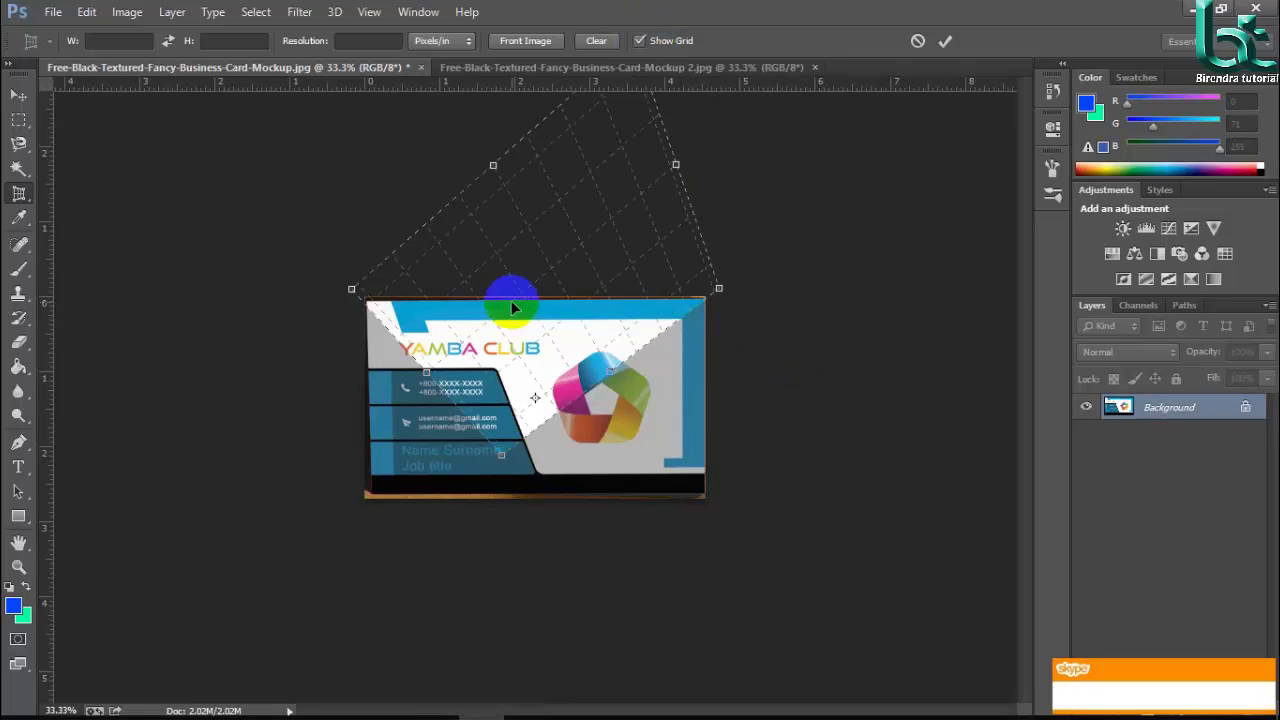
click(640, 41)
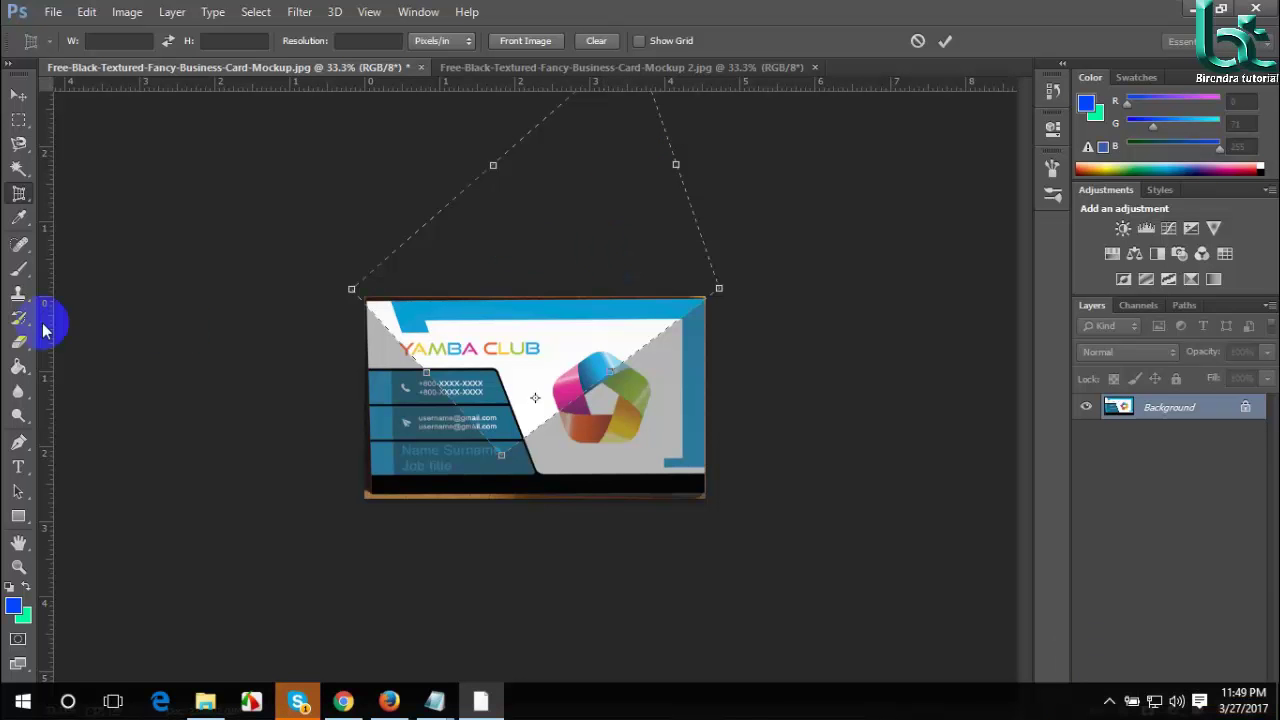
right_click(16, 195)
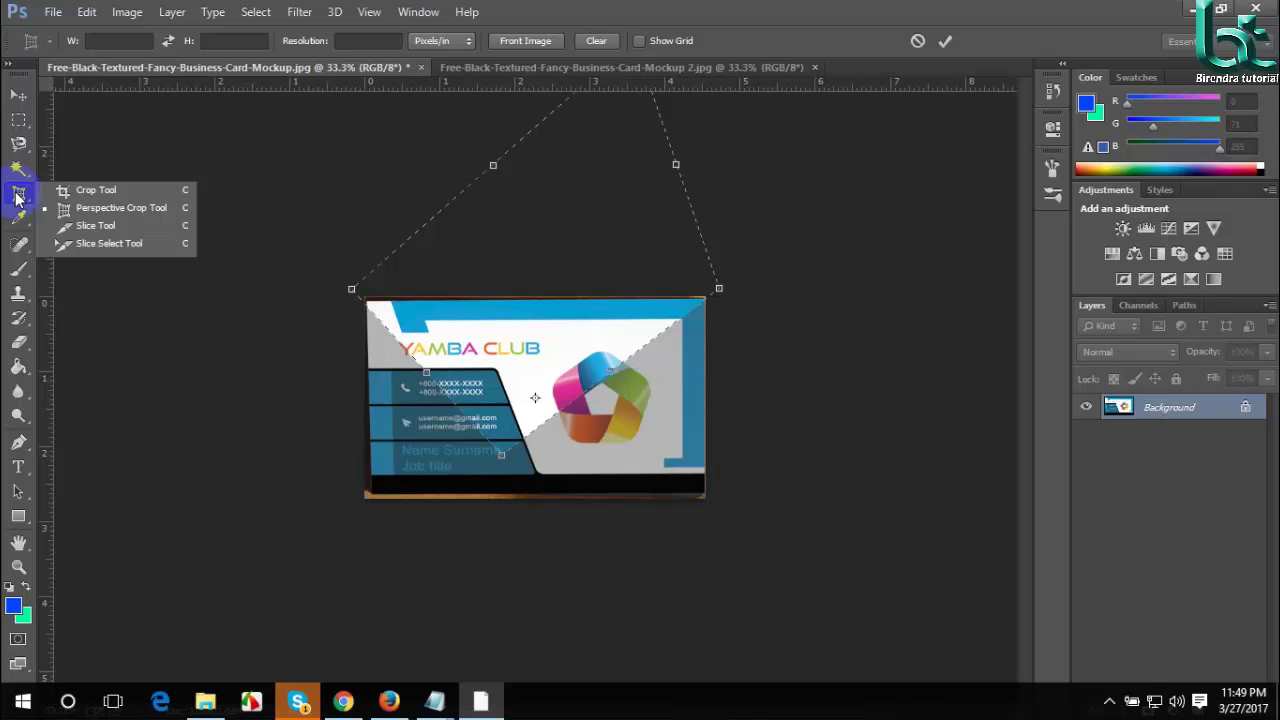